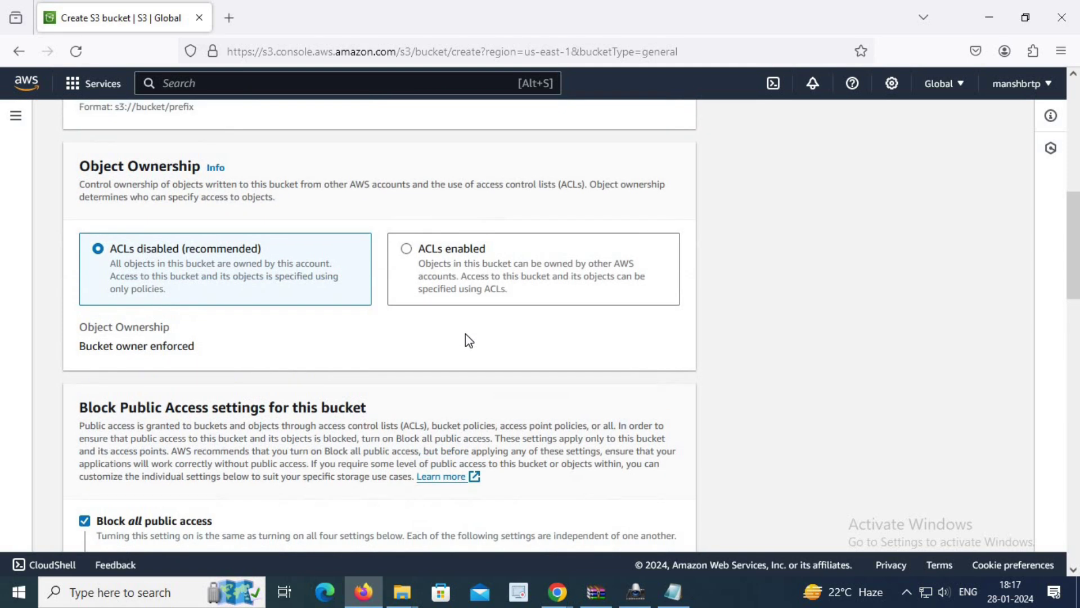
# Enable Bucket Versioning for the new S3 bucket and try to create the bucket
pyautogui.scroll(-8, 469, 336)
pyautogui.scroll(-4, 466, 341)
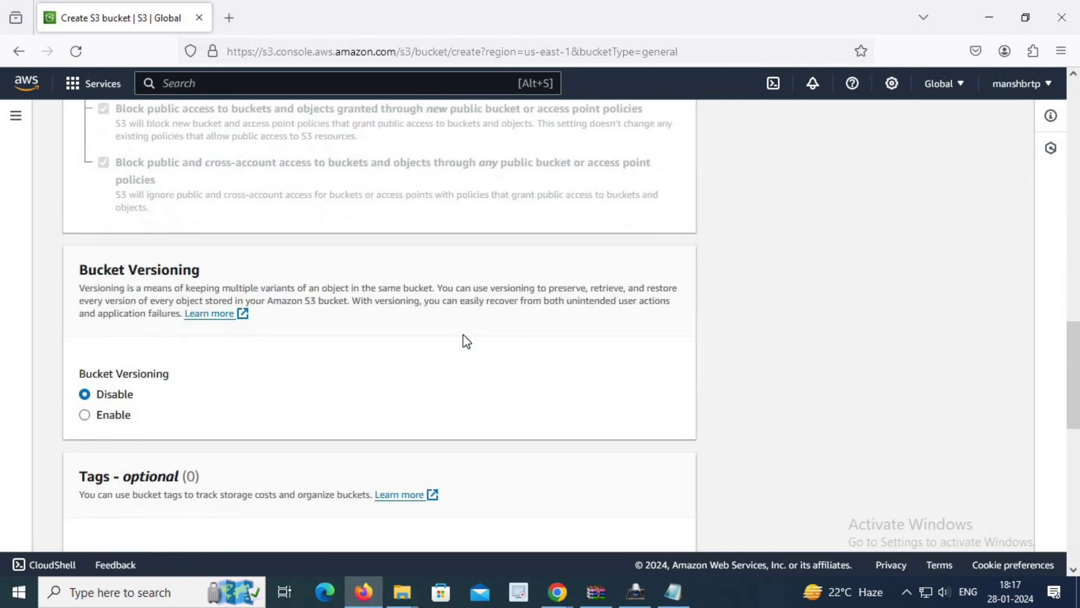
pyautogui.click(87, 254)
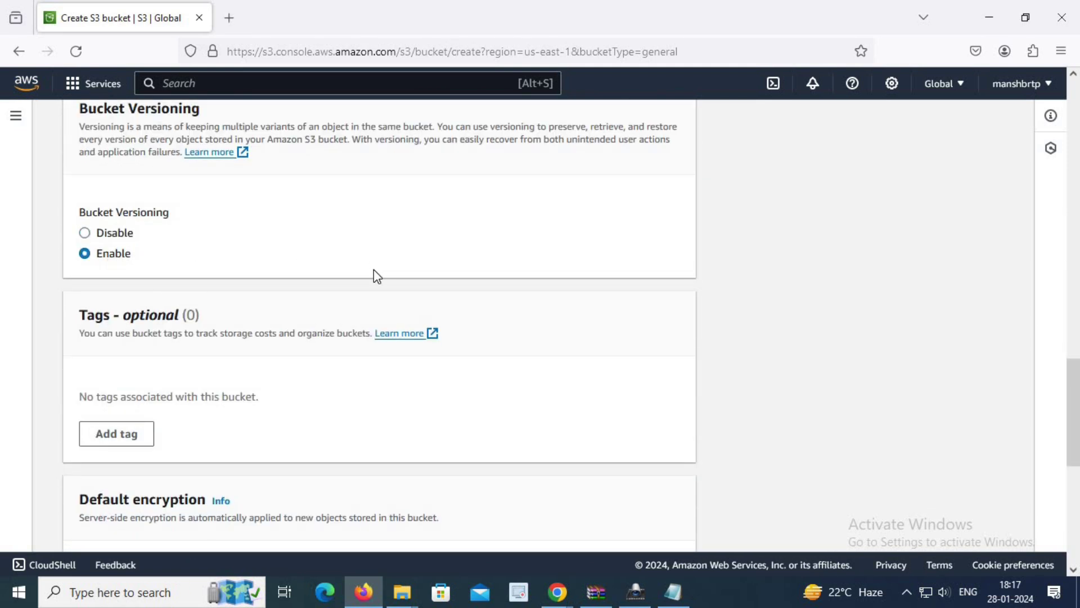
pyautogui.scroll(-6, 374, 274)
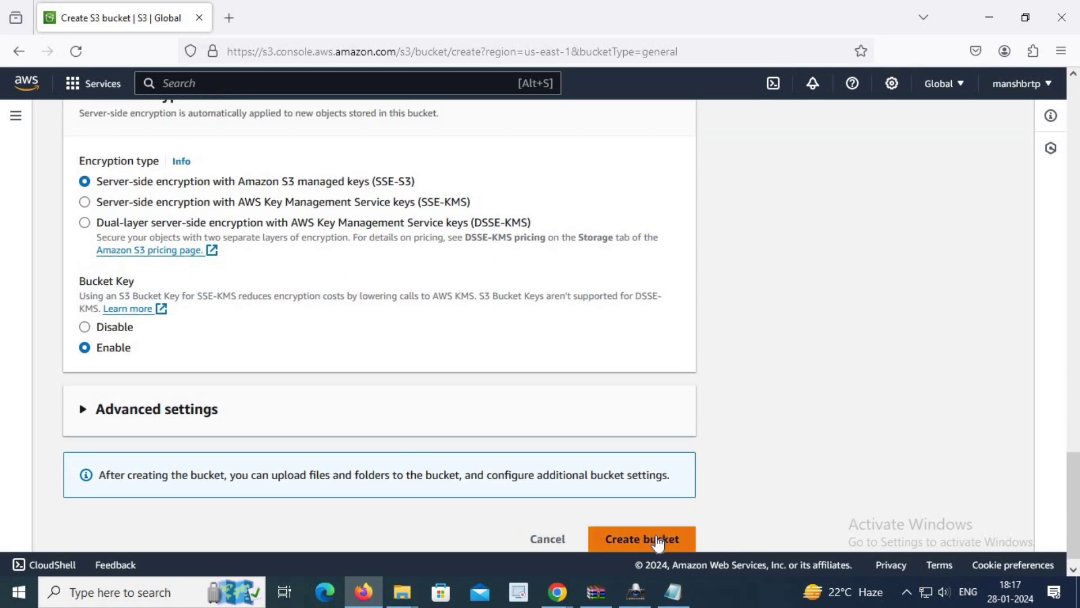
pyautogui.click(657, 544)
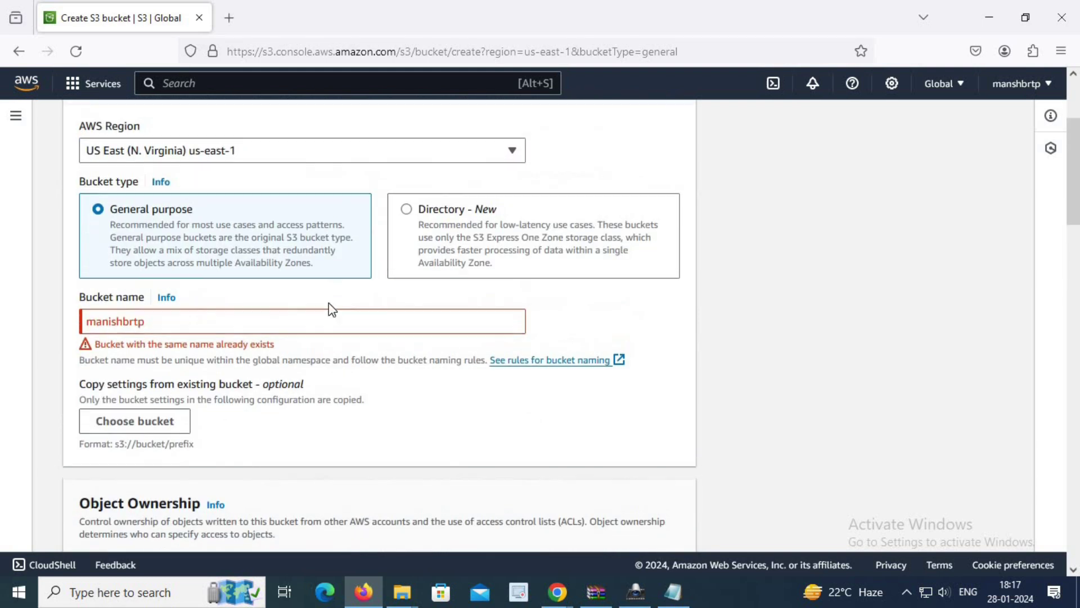
# Change the bucket name to manishbrtp2024 and create the bucket
pyautogui.click(156, 322)
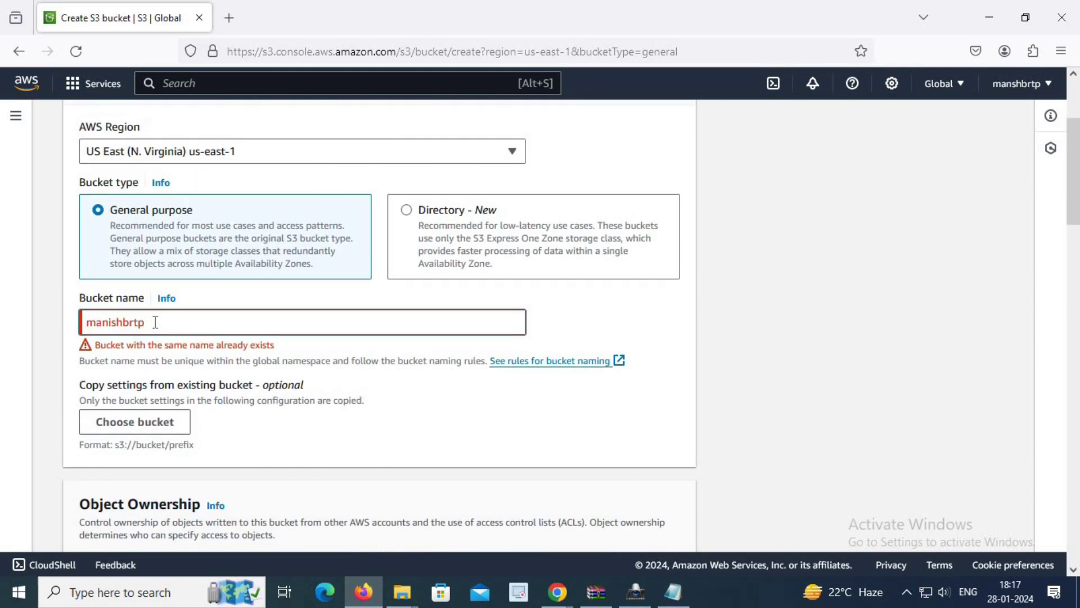
pyautogui.write('2024')
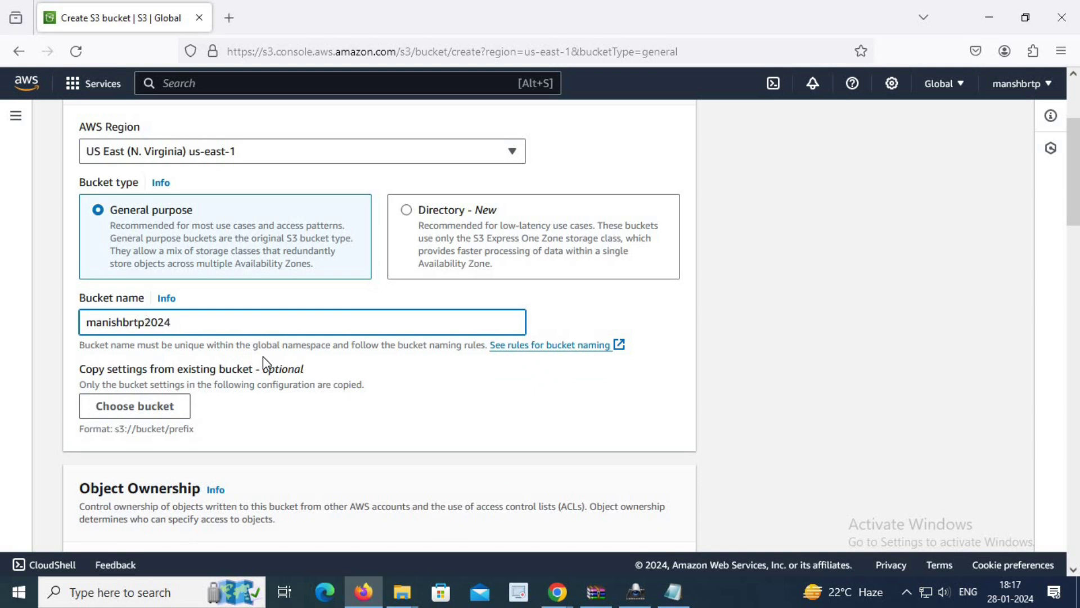
pyautogui.scroll(-20, 557, 415)
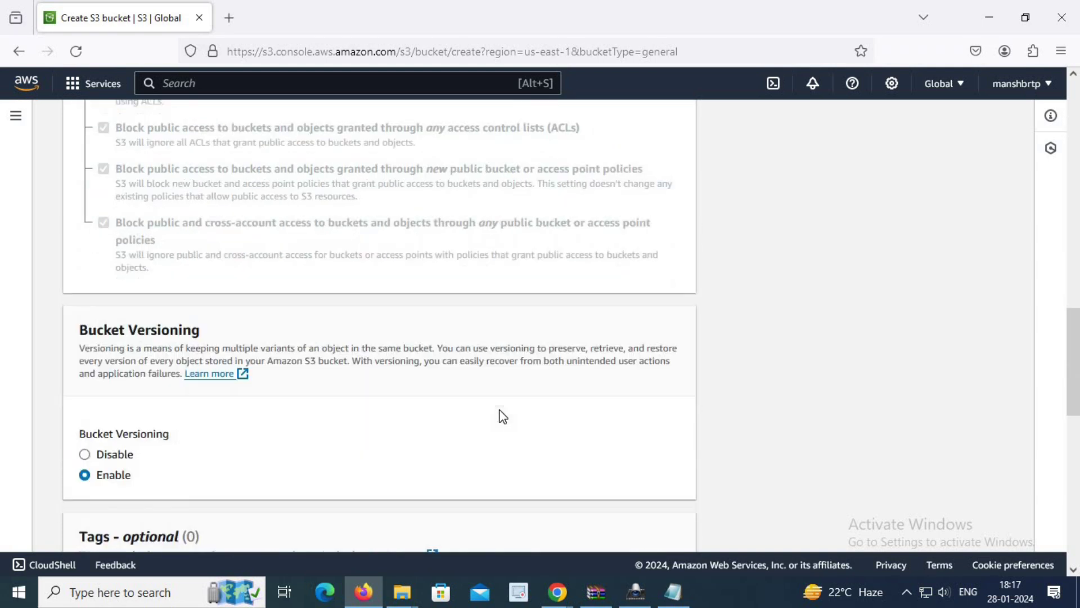
pyautogui.click(632, 536)
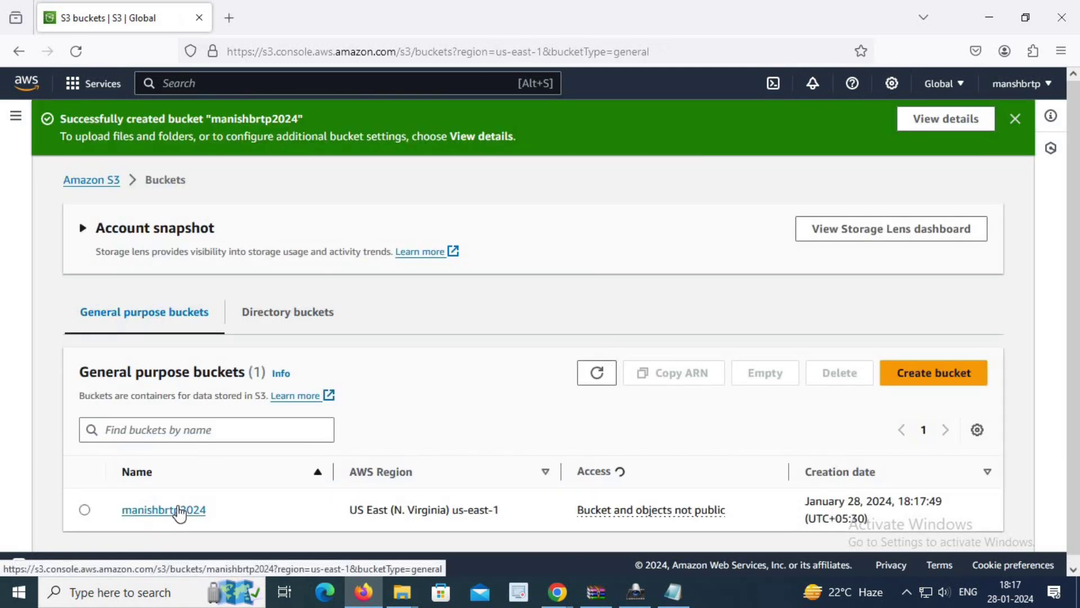
# Open the manishbrtp2024 bucket and add index.html to a new upload
pyautogui.click(178, 509)
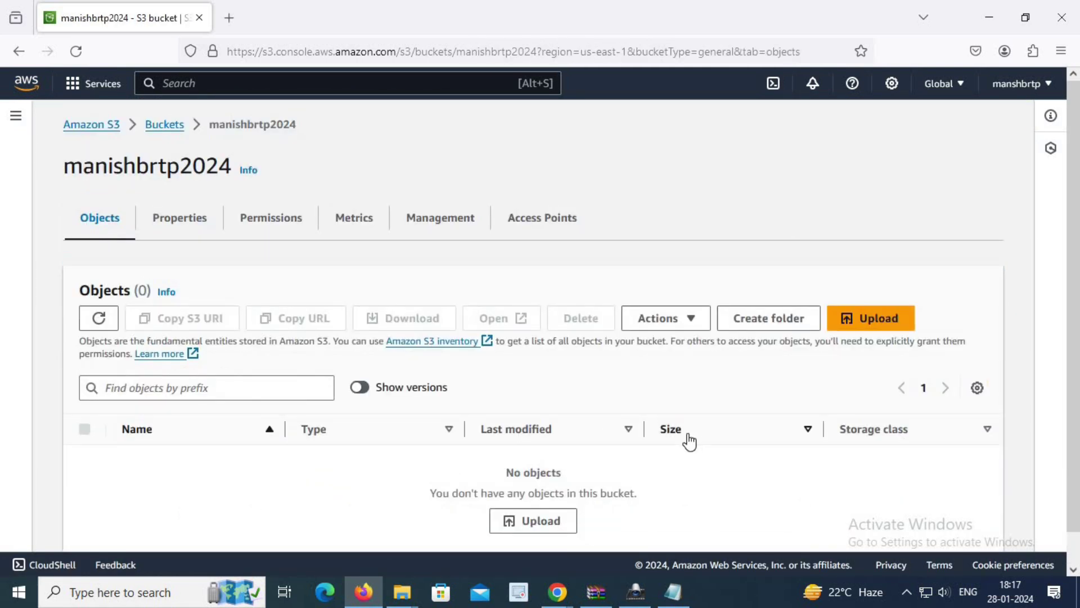
pyautogui.click(899, 321)
pyautogui.click(551, 333)
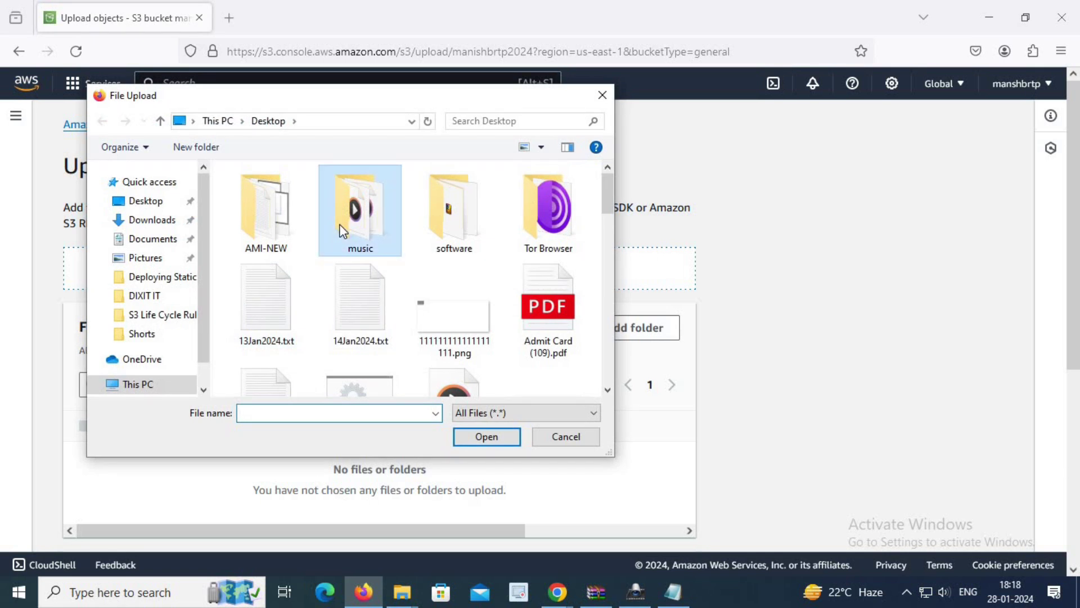
pyautogui.scroll(-3, 340, 224)
pyautogui.click(339, 224)
pyautogui.click(484, 438)
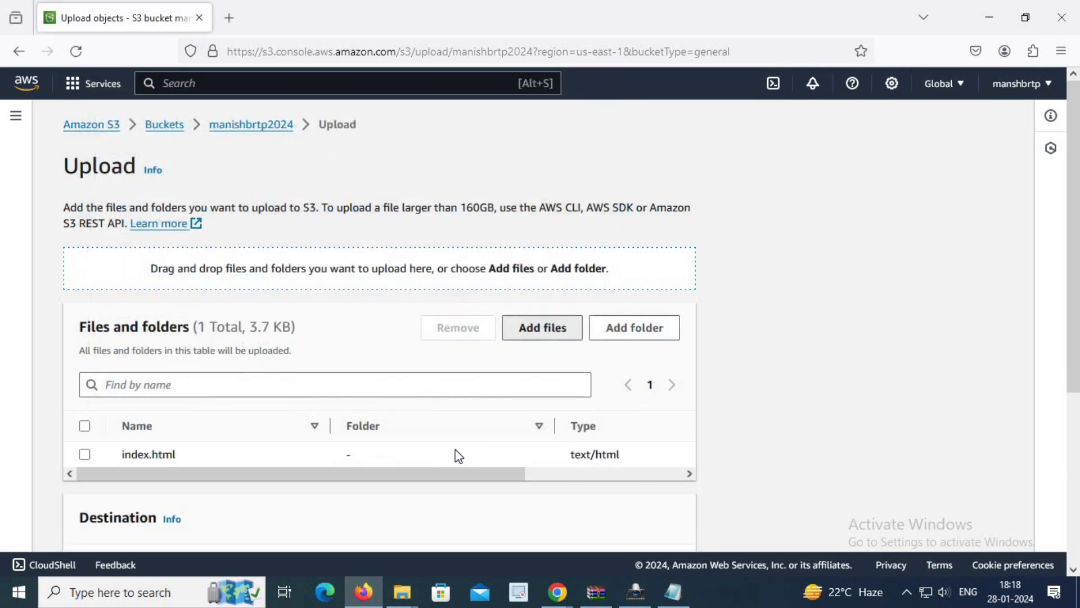
# Upload the listed file to the bucket and close the upload summary
pyautogui.scroll(-3, 856, 431)
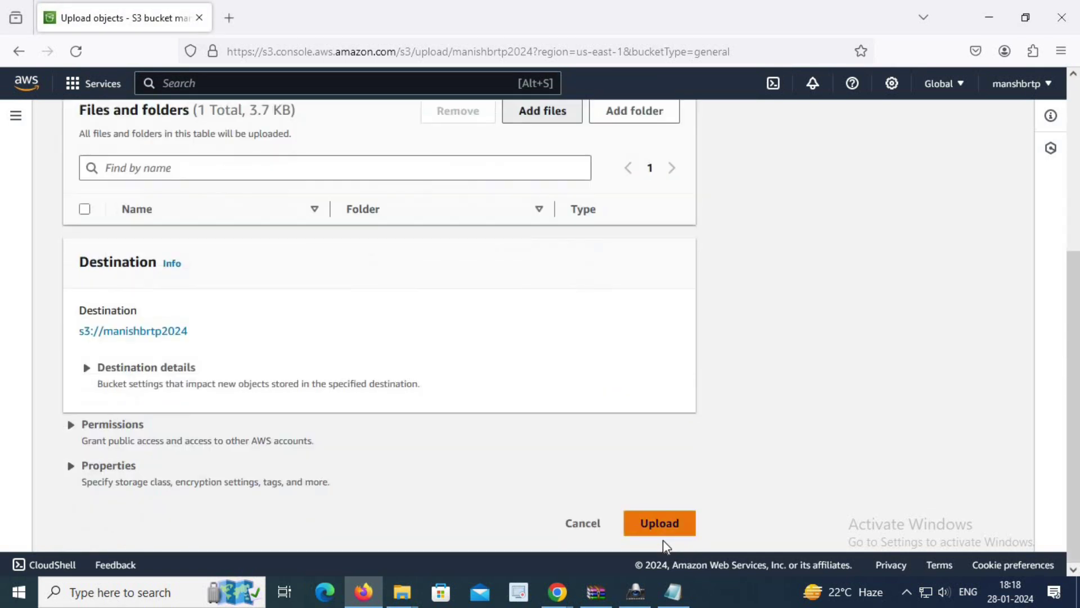
pyautogui.click(685, 532)
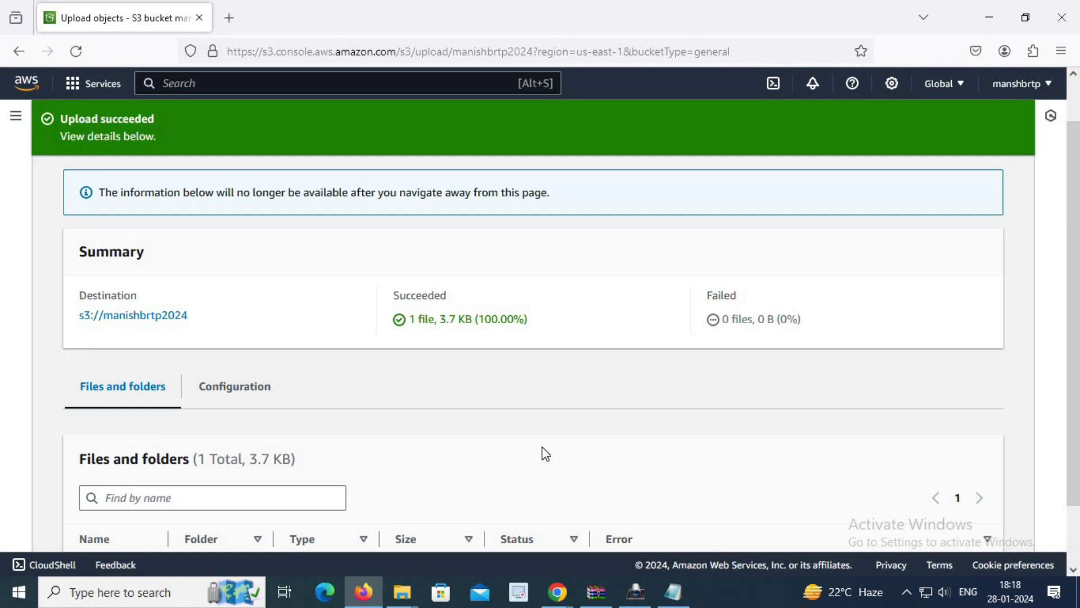
pyautogui.scroll(-1, 544, 450)
pyautogui.scroll(2, 477, 382)
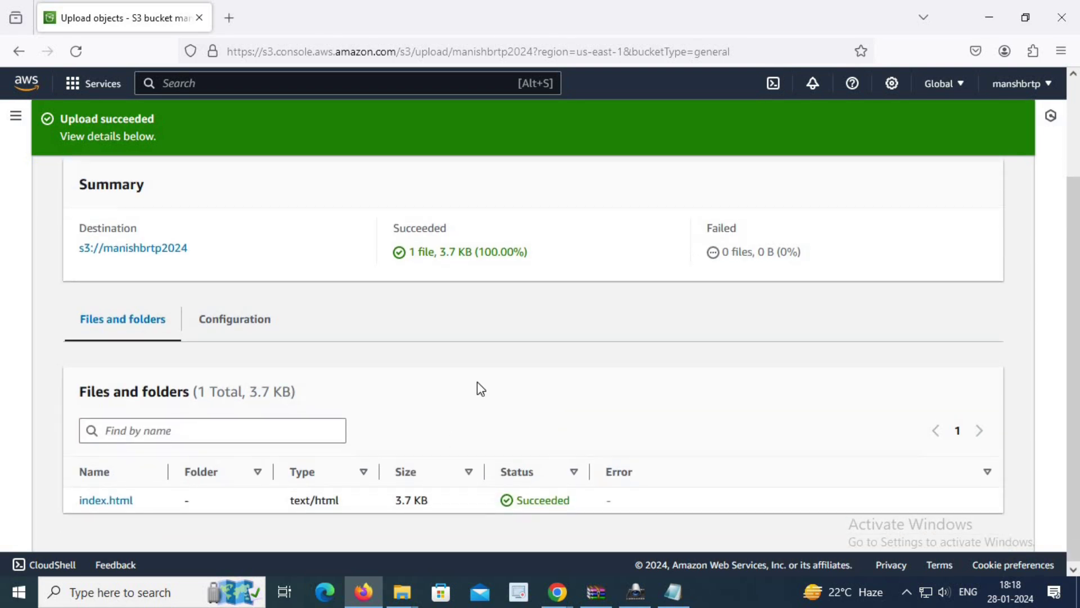
pyautogui.click(972, 190)
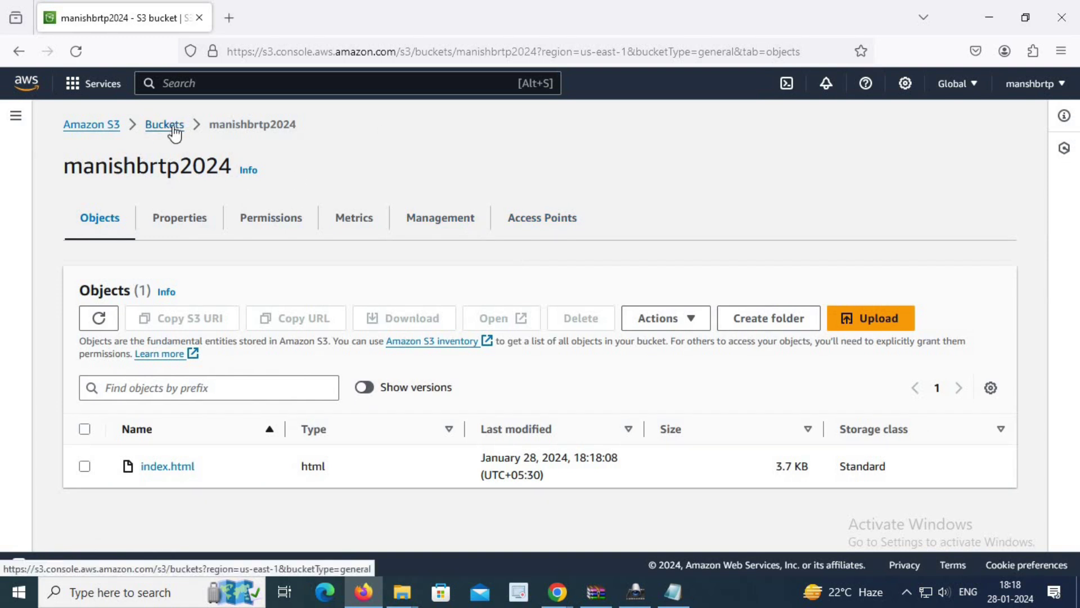
# Copy the object URL of index.html and open a Windows Command Prompt
pyautogui.click(84, 466)
pyautogui.click(302, 318)
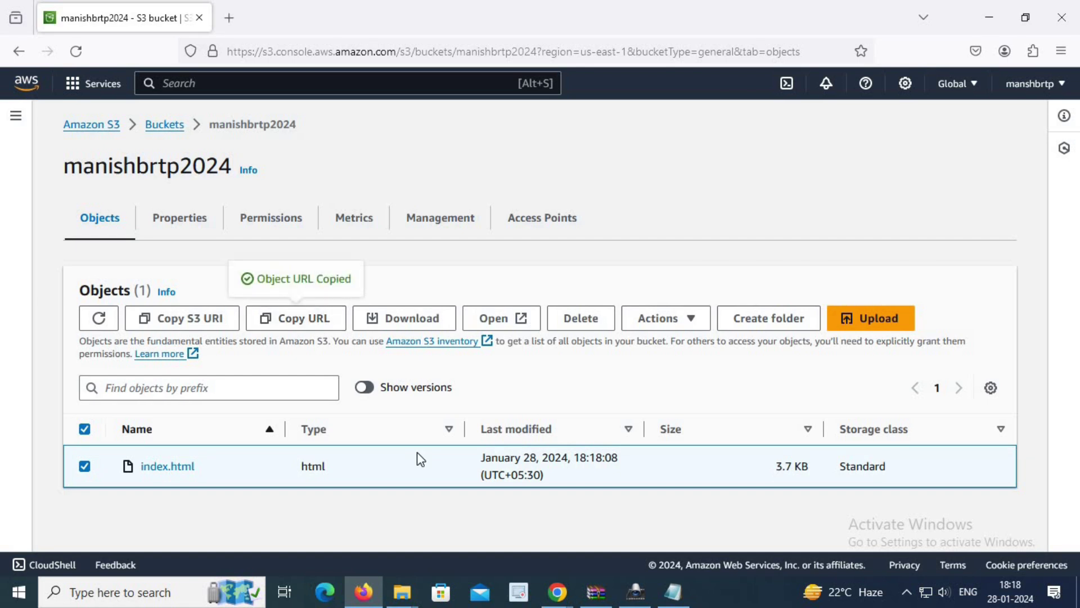
pyautogui.press('super+r')
pyautogui.write('cmd')
pyautogui.press('Return')
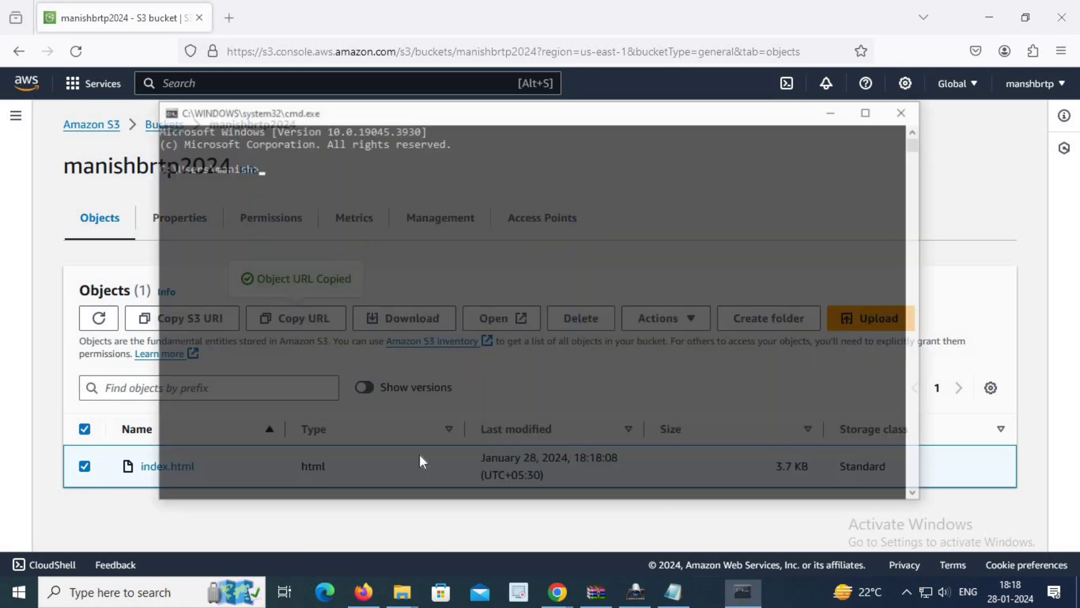
# Ping the bucket host manishbrtp2024.s3.amazonaws.com, trimming the protocol and file path from the copied URL
pyautogui.write('ping')
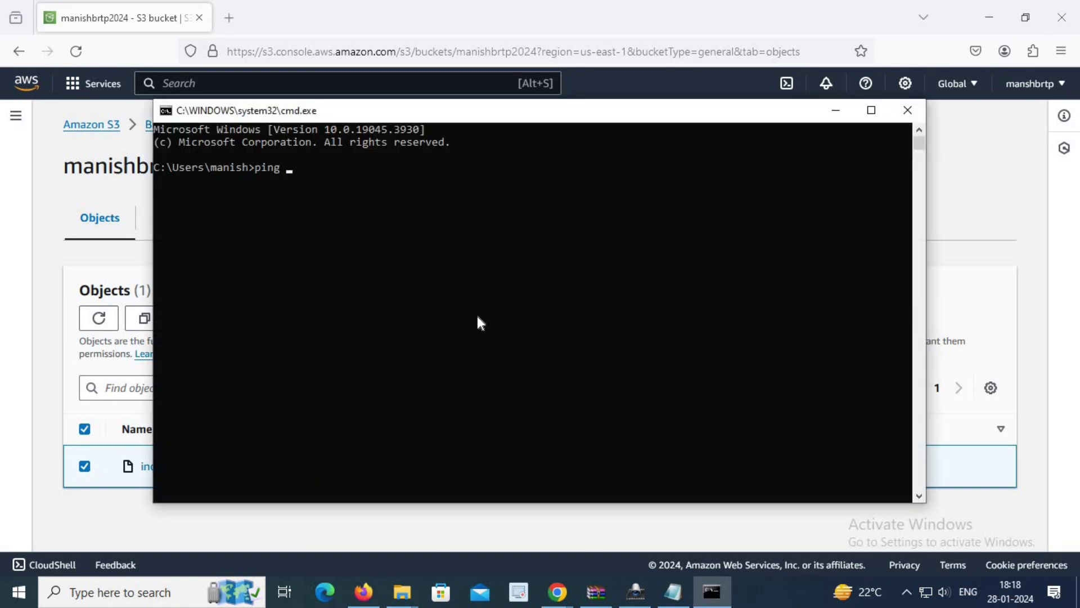
pyautogui.hotkey('ctrl', 'v')
pyautogui.press('BackSpace')
pyautogui.press('BackSpace')
pyautogui.press('BackSpace')
pyautogui.press('BackSpace')
pyautogui.press('BackSpace')
pyautogui.press('BackSpace')
pyautogui.press('BackSpace')
pyautogui.press('BackSpace')
pyautogui.press('BackSpace')
pyautogui.press('BackSpace')
pyautogui.press('BackSpace')
pyautogui.hotkey('ctrl', 'Left')
pyautogui.hotkey('ctrl', 'Left')
pyautogui.hotkey('ctrl', 'Left')
pyautogui.hotkey('ctrl', 'Left')
pyautogui.press('BackSpace')
pyautogui.press('BackSpace')
pyautogui.press('BackSpace')
pyautogui.press('BackSpace')
pyautogui.press('BackSpace')
pyautogui.press('BackSpace')
pyautogui.press('BackSpace')
pyautogui.press('BackSpace')
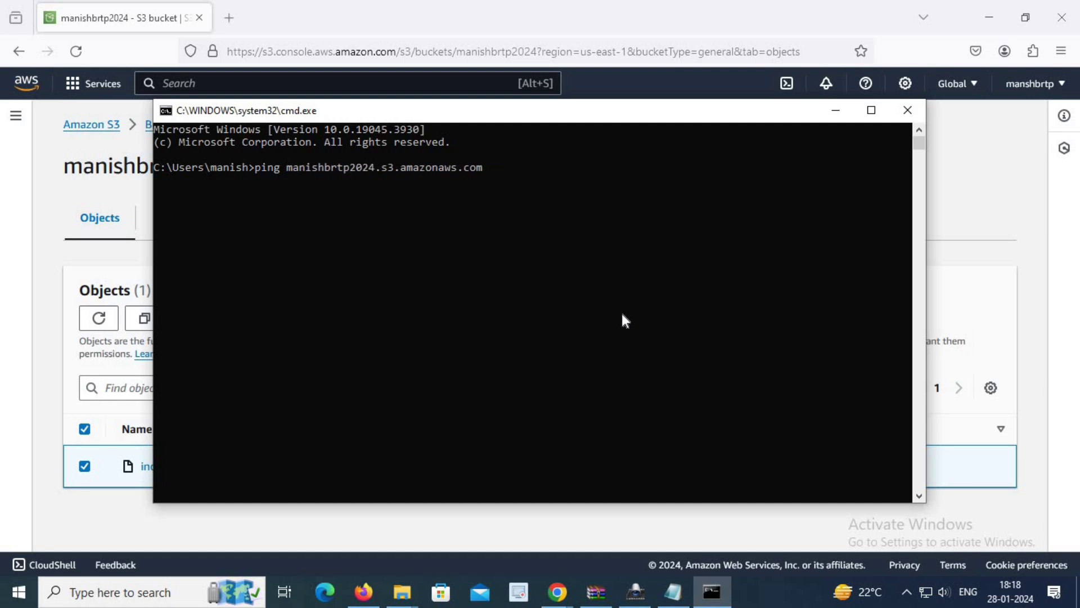
pyautogui.press('Return')
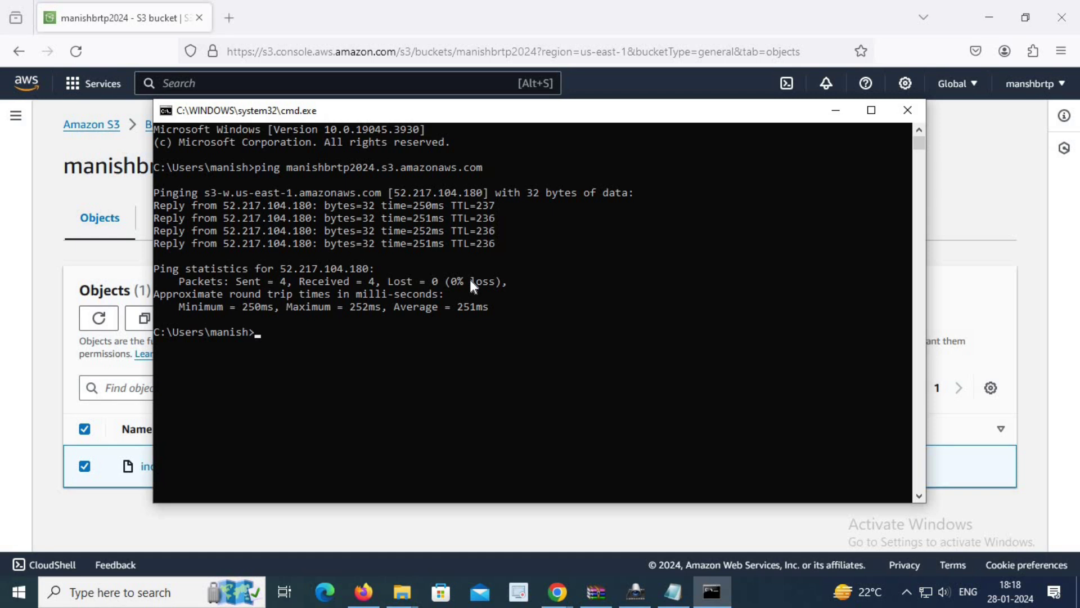
# Return to the AWS console in the browser, search for "cloud front" and open the CloudFront service
pyautogui.click(475, 24)
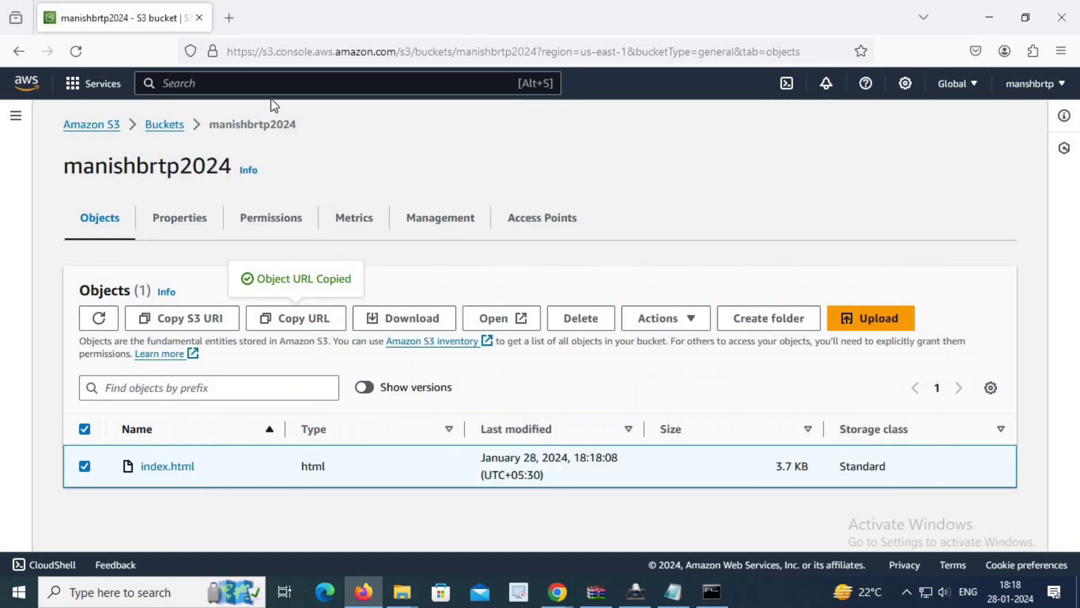
pyautogui.click(243, 80)
pyautogui.write('cl')
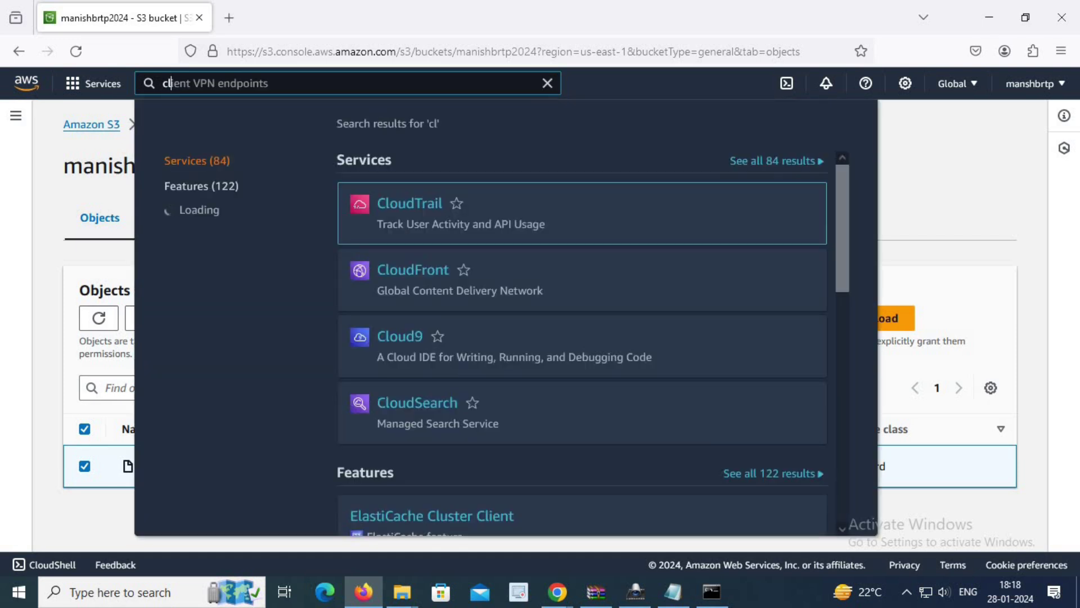
pyautogui.write('oud fr')
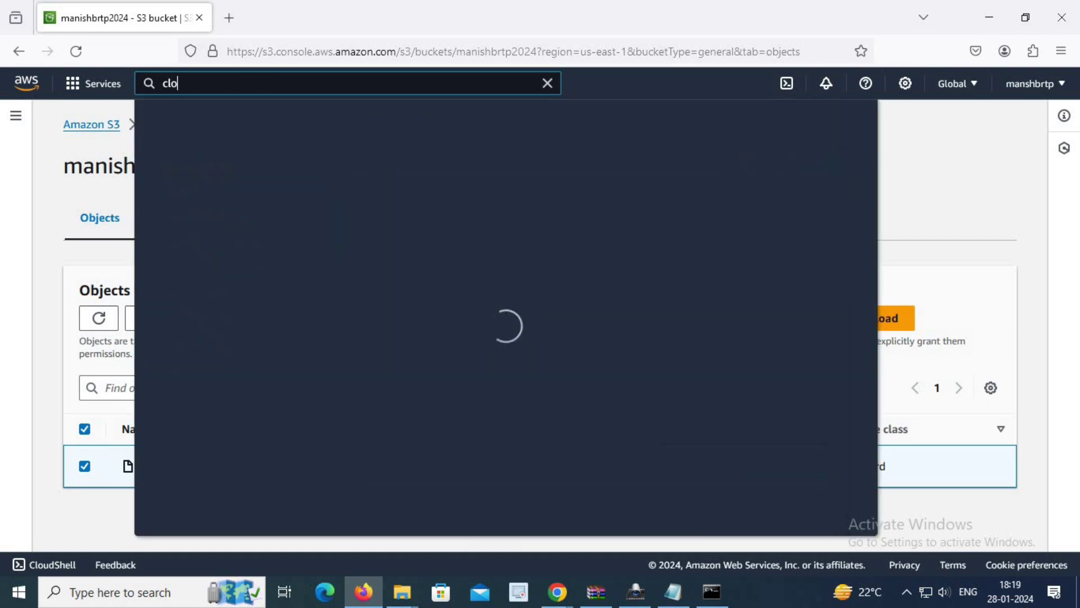
pyautogui.write('ont')
pyautogui.click(404, 208)
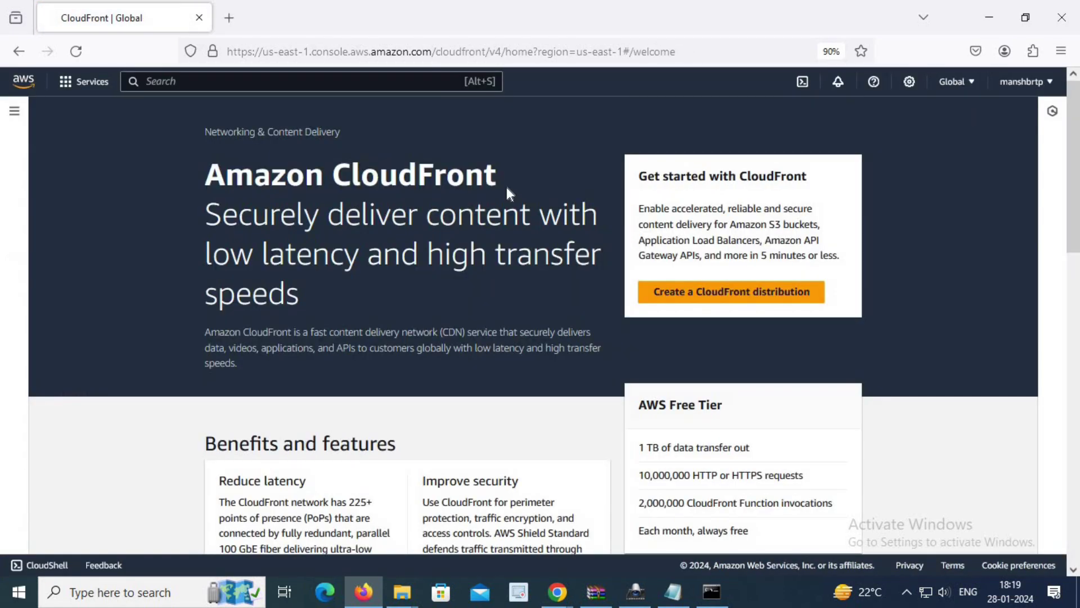
# Start a new CloudFront distribution with the S3 bucket manishbrtp2024.s3.amazonaws.com as its origin domain
pyautogui.click(746, 301)
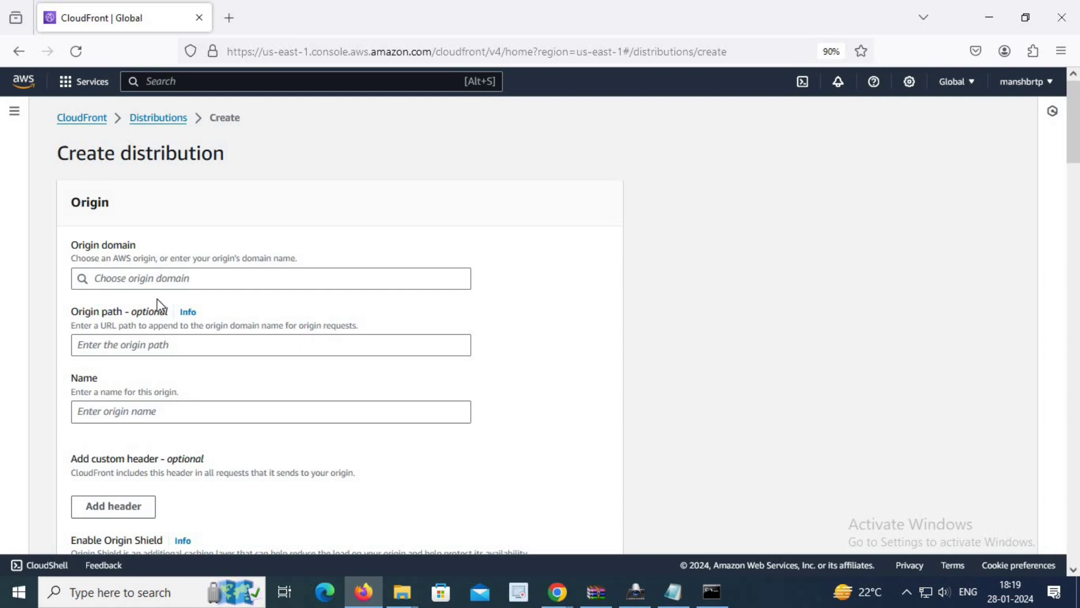
pyautogui.click(157, 277)
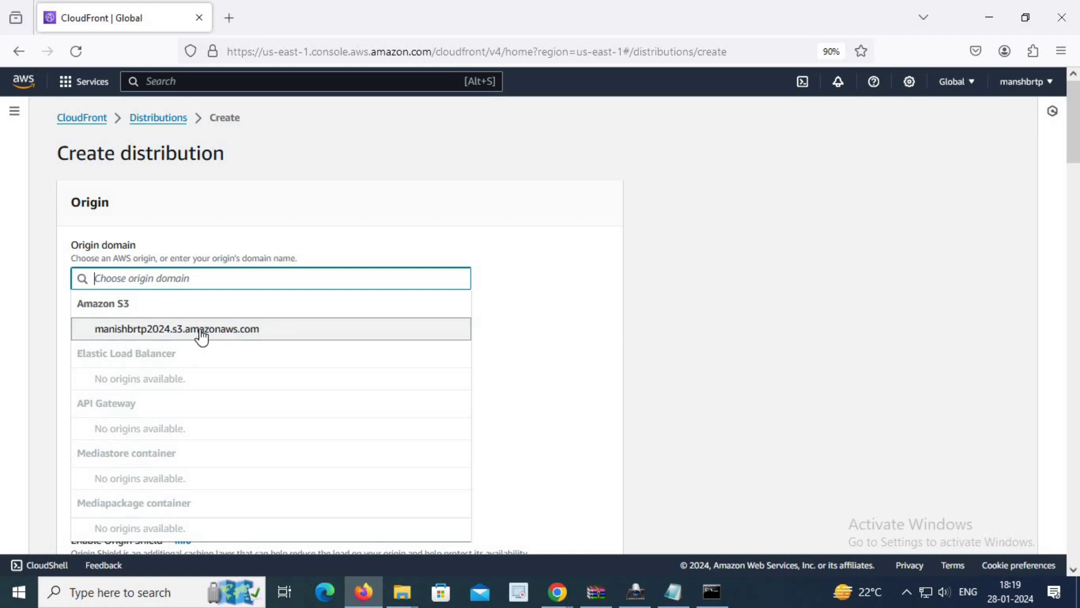
pyautogui.click(261, 324)
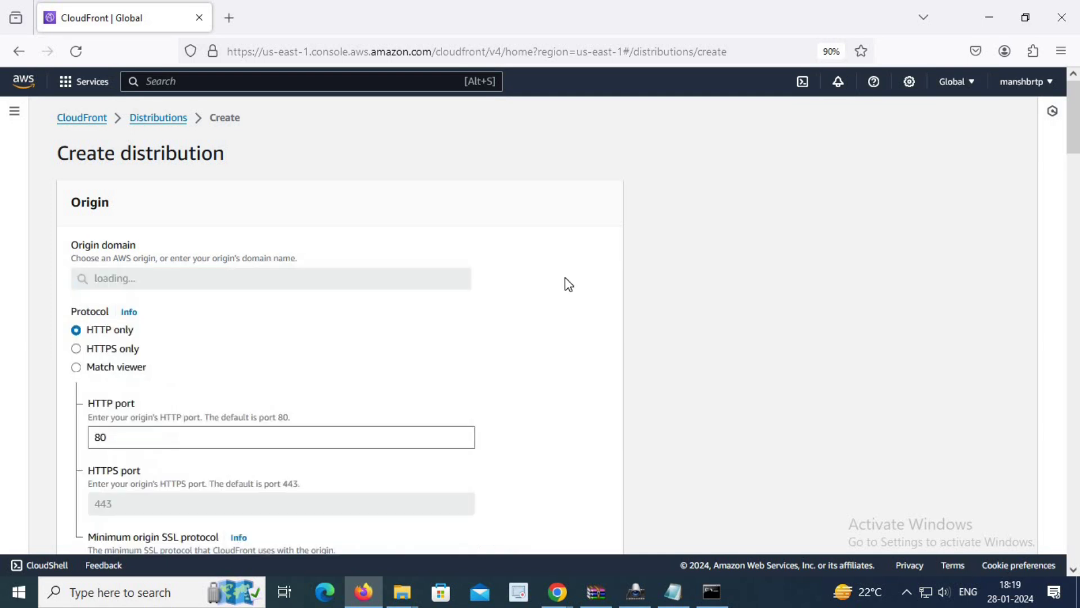
pyautogui.scroll(-2, 565, 284)
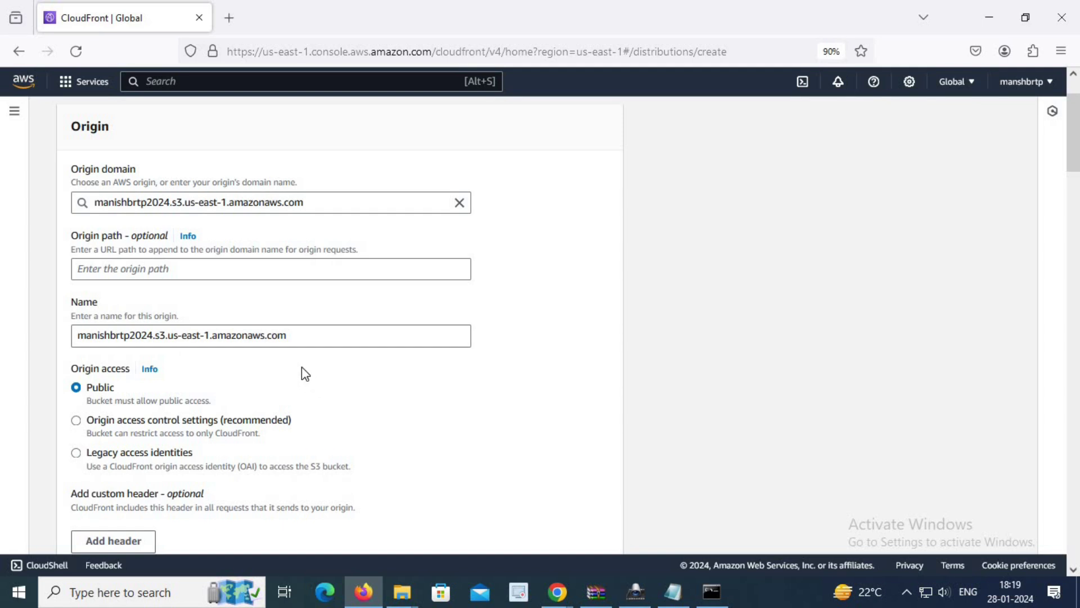
pyautogui.scroll(-4, 305, 373)
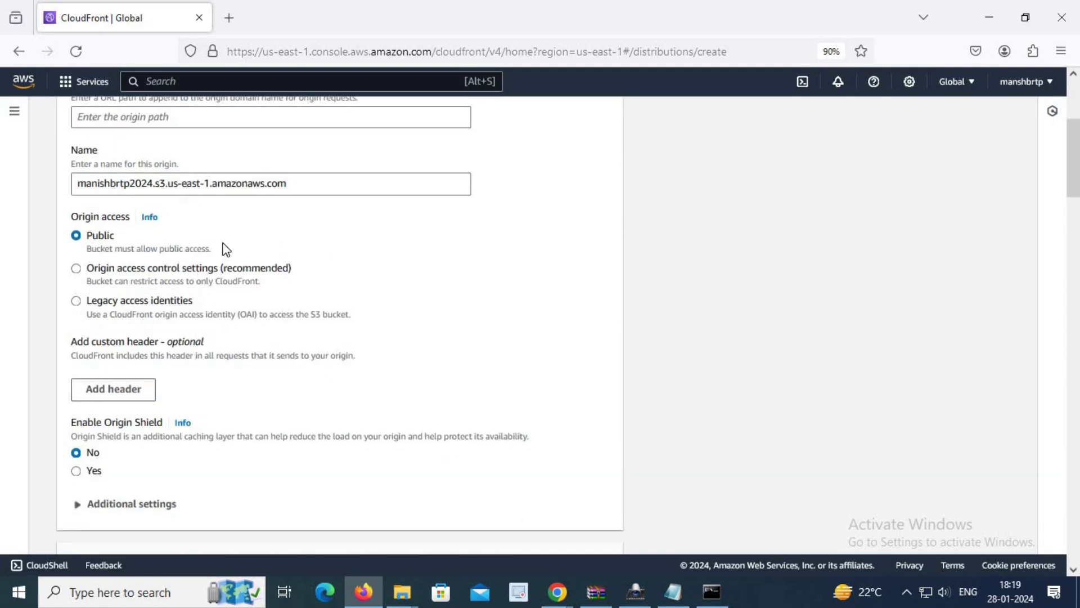
# Set origin access to Legacy access identities with a new OAI under the suggested name, and choose to update the bucket policy
pyautogui.click(76, 302)
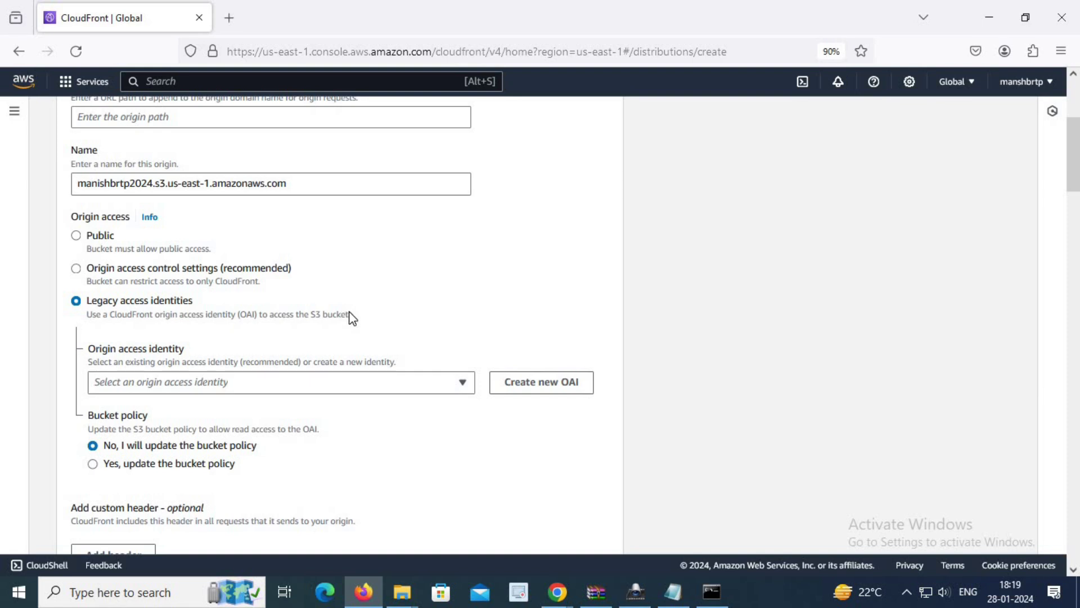
pyautogui.click(563, 386)
pyautogui.click(721, 395)
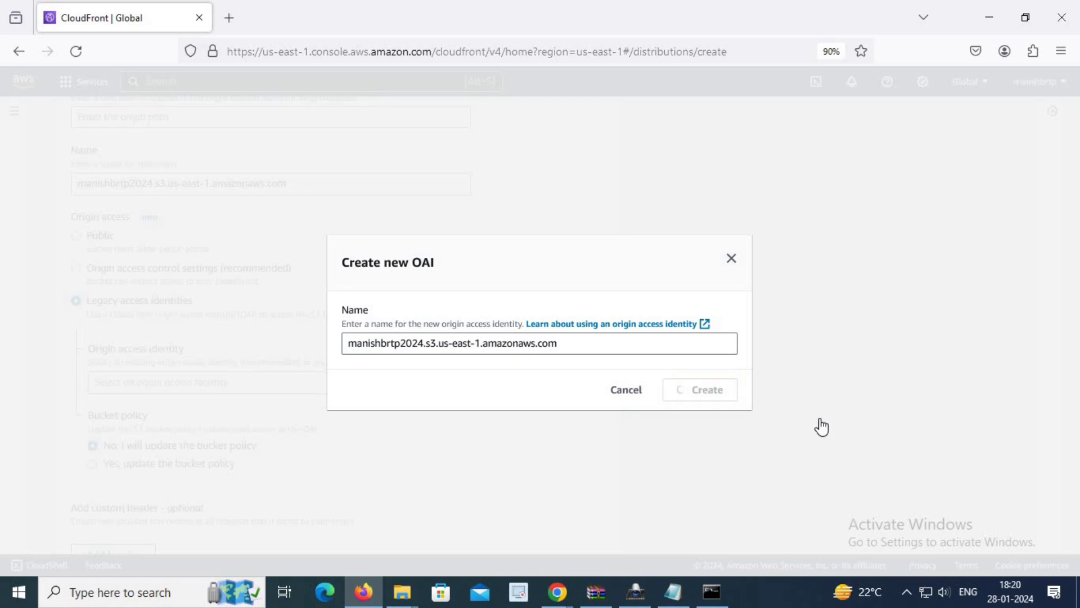
pyautogui.scroll(-2, 661, 415)
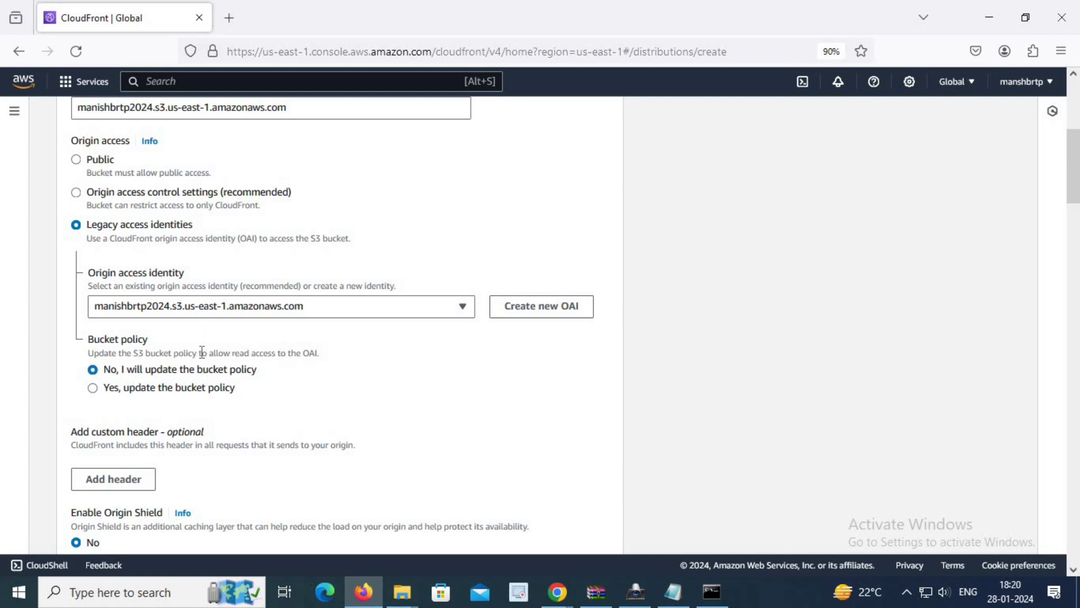
pyautogui.click(94, 394)
# Keep the default cache behavior and function association settings, and choose not to enable Web Application Firewall security protections
pyautogui.scroll(-3, 492, 393)
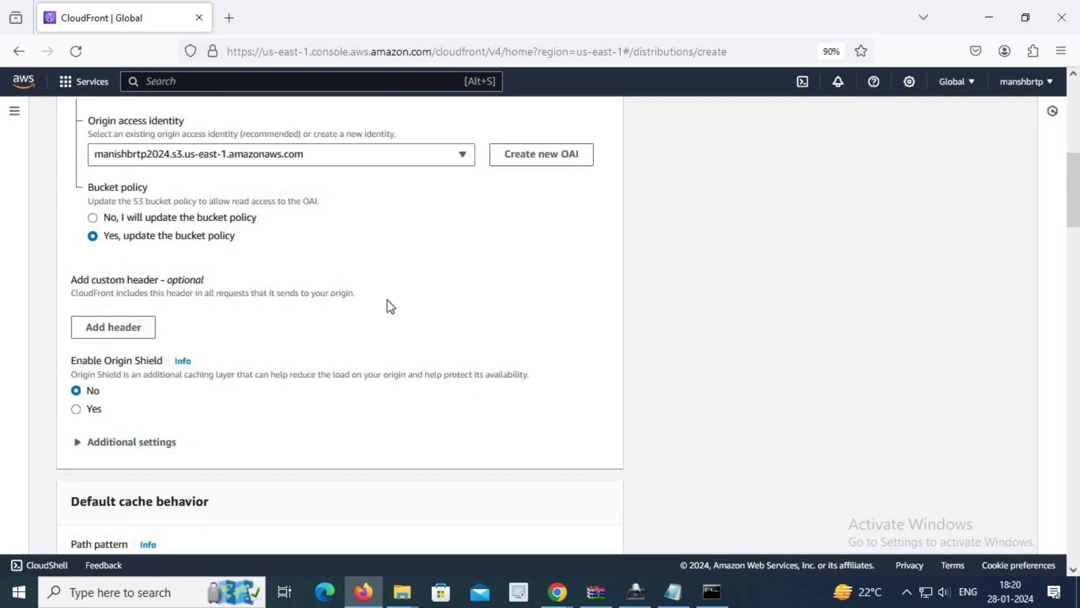
pyautogui.scroll(-9, 391, 307)
pyautogui.scroll(-3, 389, 307)
pyautogui.scroll(3, 161, 335)
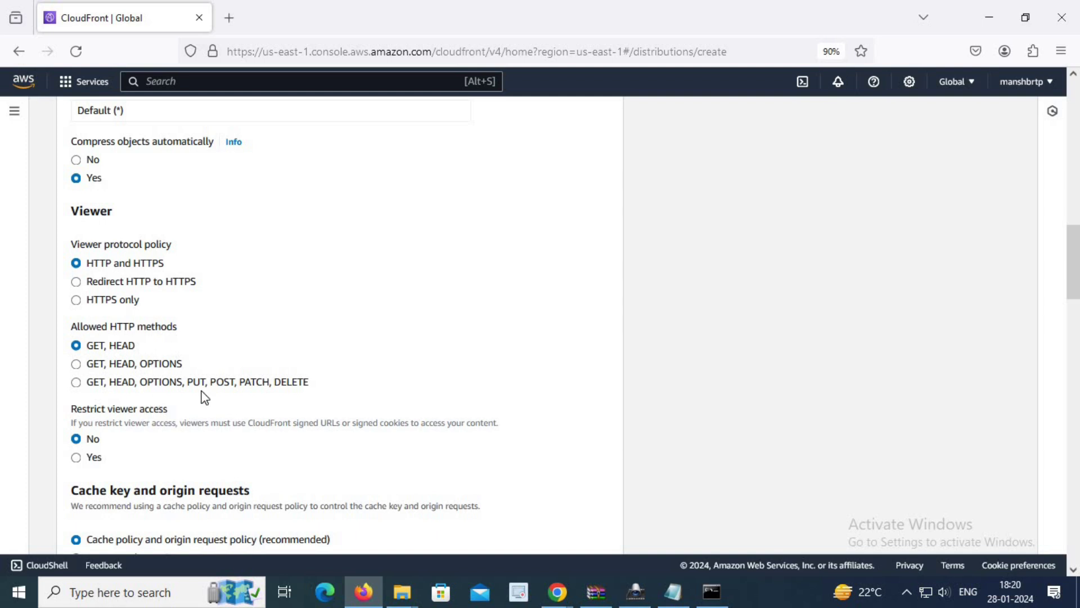
pyautogui.scroll(-2, 225, 371)
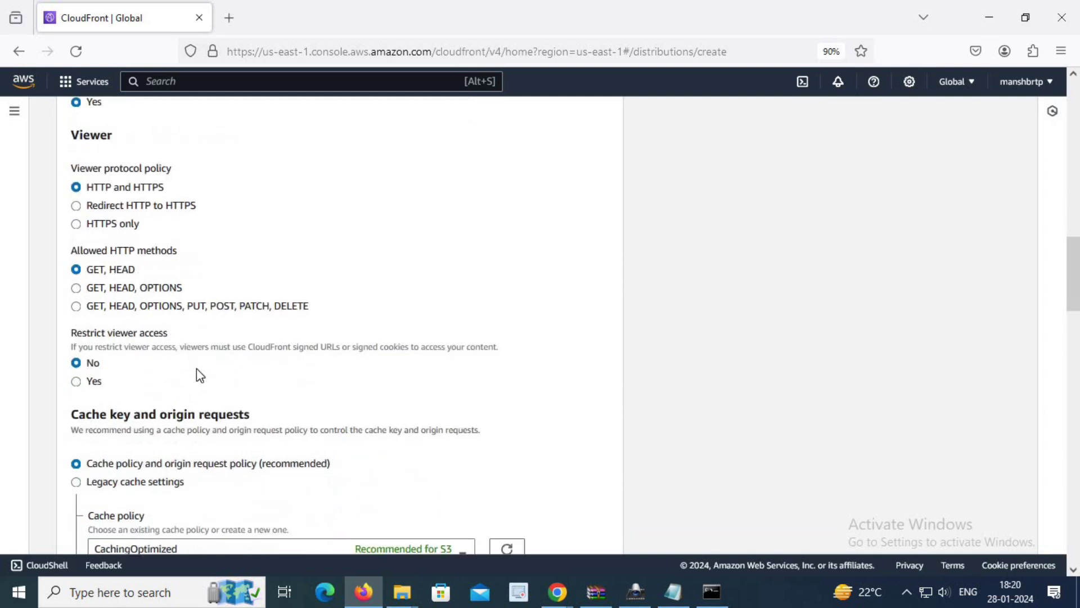
pyautogui.scroll(-5, 184, 376)
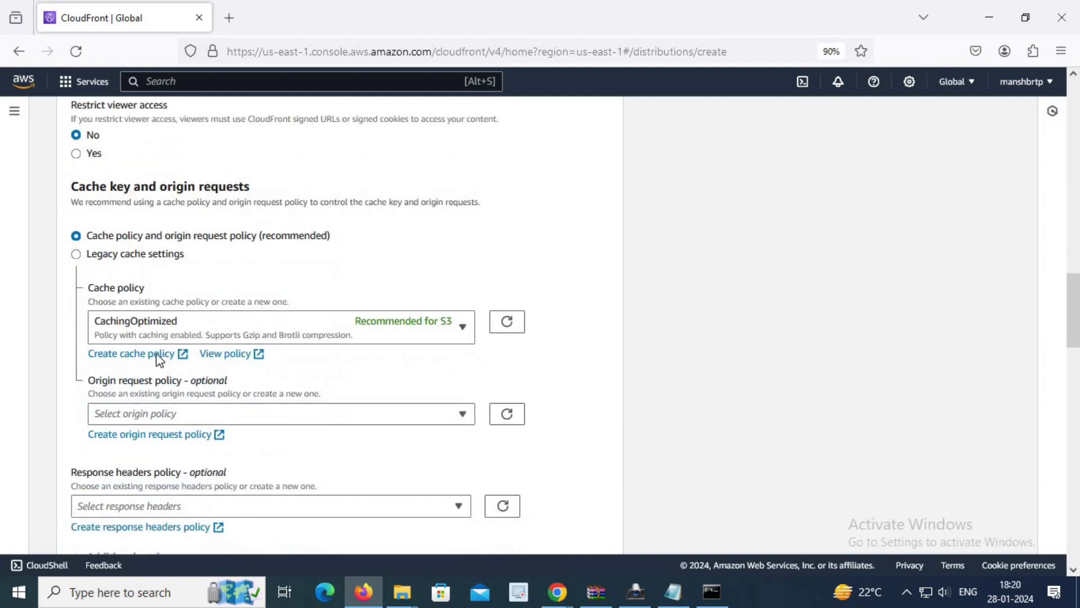
pyautogui.scroll(-8, 601, 390)
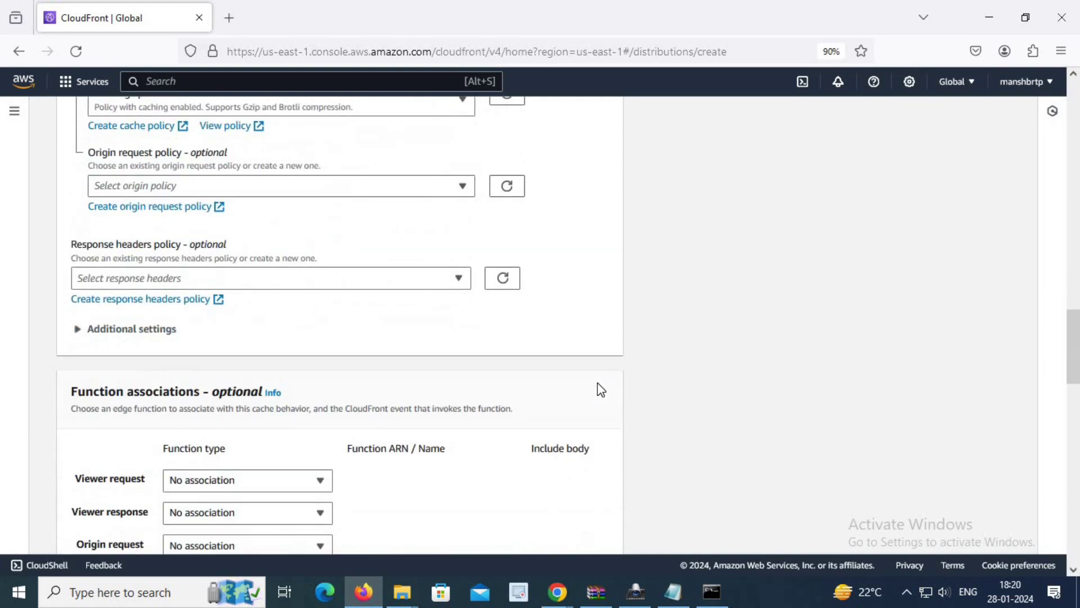
pyautogui.scroll(-3, 599, 386)
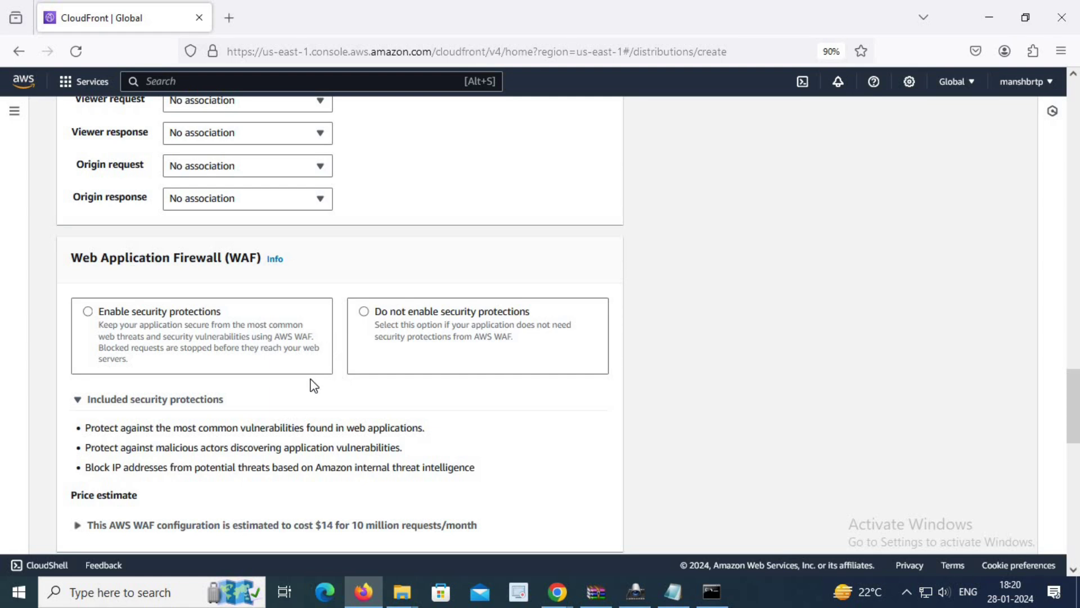
pyautogui.click(364, 312)
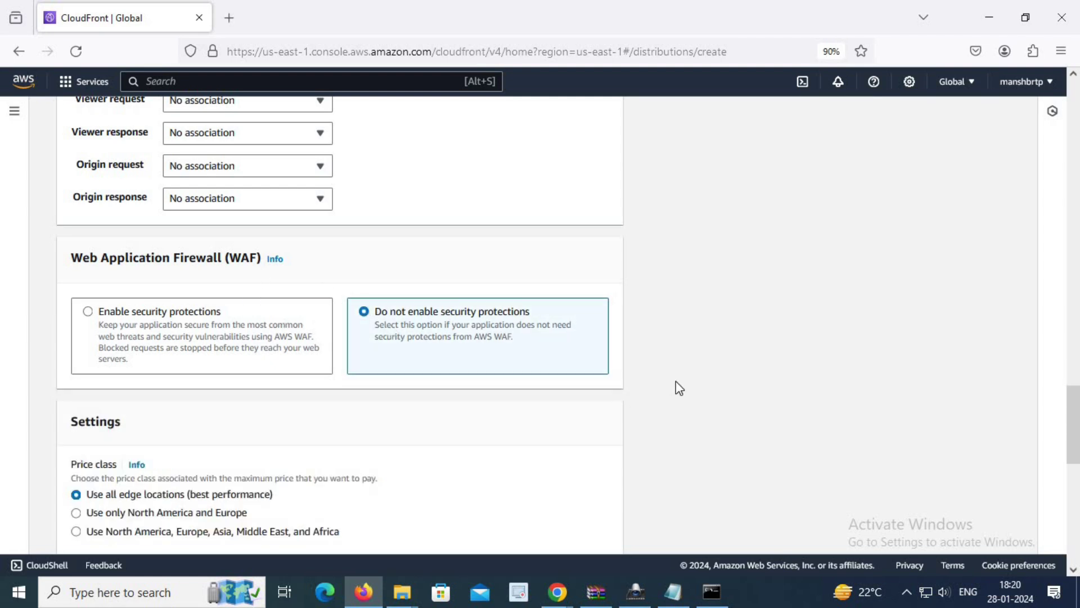
# Set the default root object to index.html, keep the other distribution settings at their defaults, and create the distribution
pyautogui.scroll(-1, 630, 376)
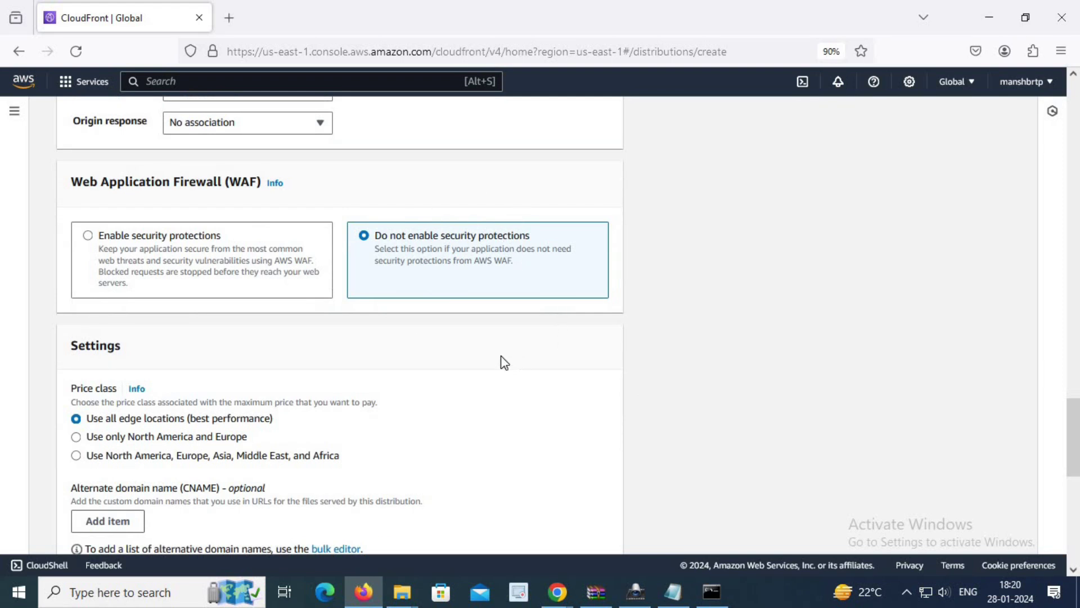
pyautogui.scroll(-2, 431, 400)
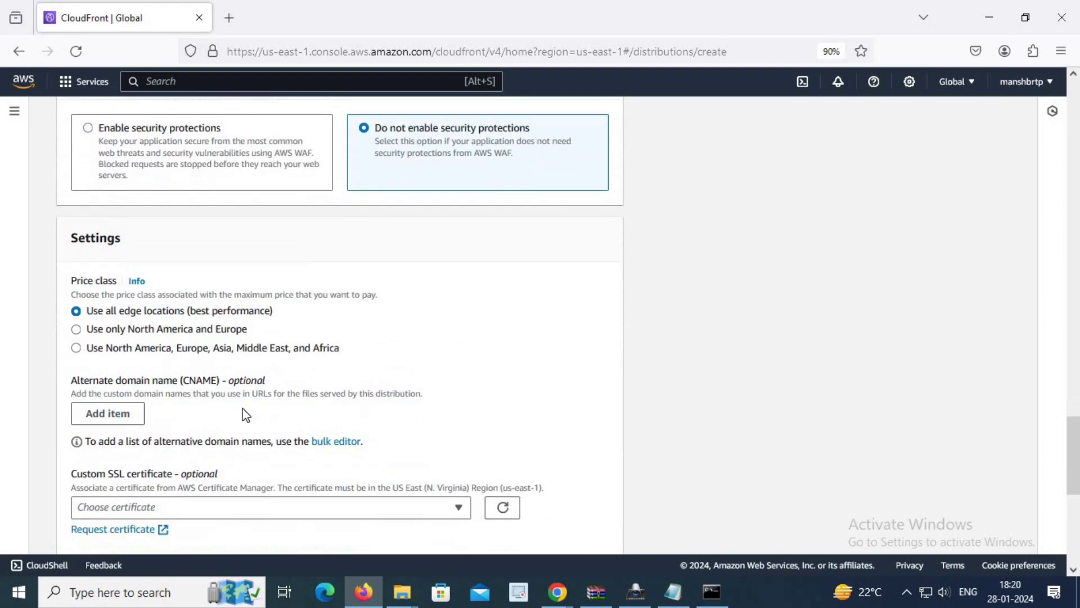
pyautogui.scroll(-1, 246, 415)
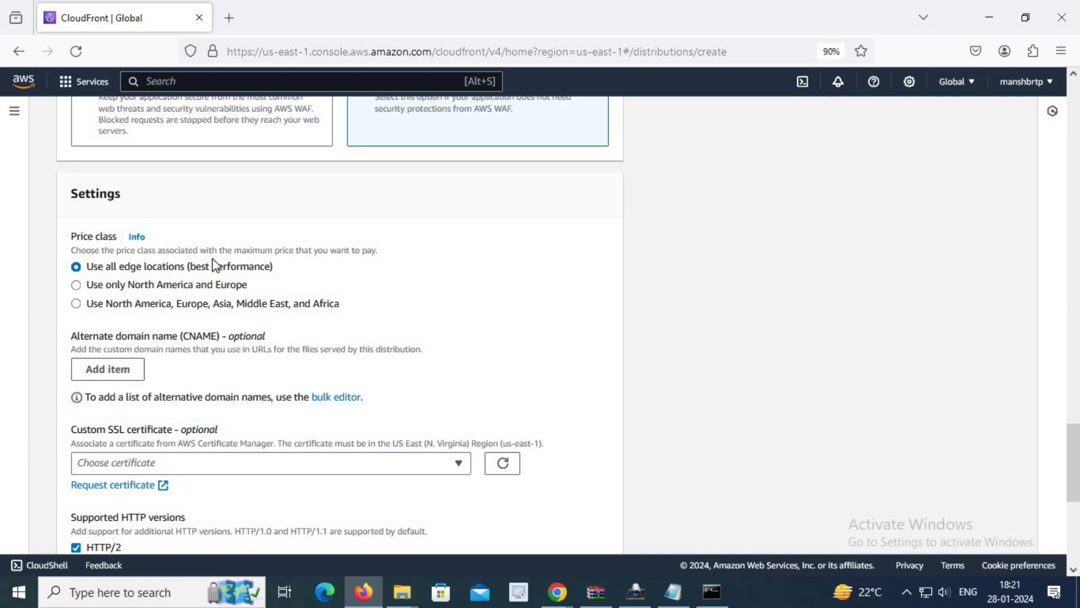
pyautogui.scroll(-5, 320, 289)
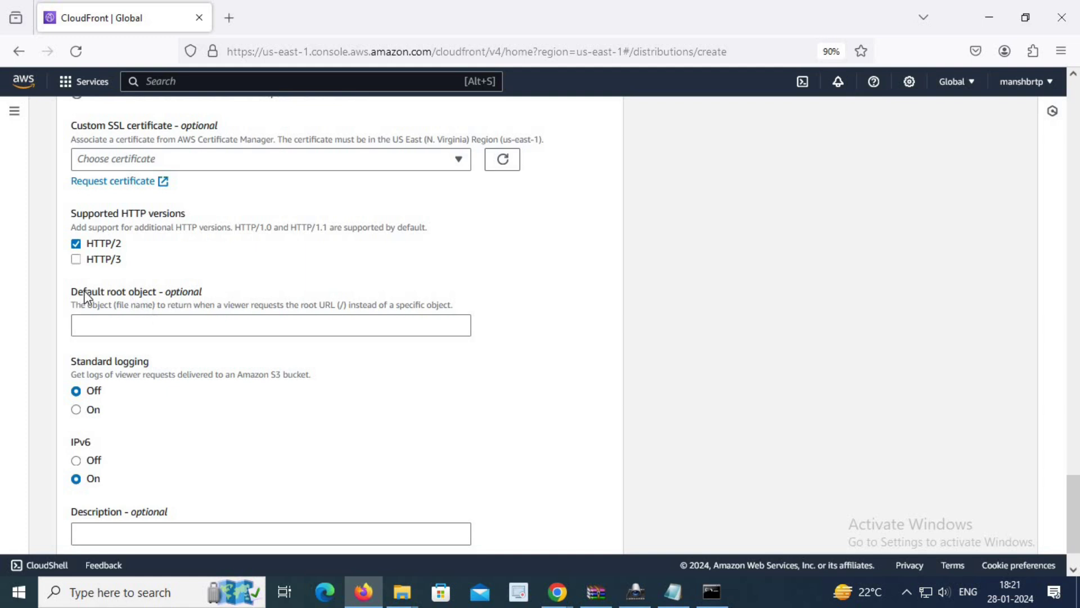
pyautogui.click(161, 330)
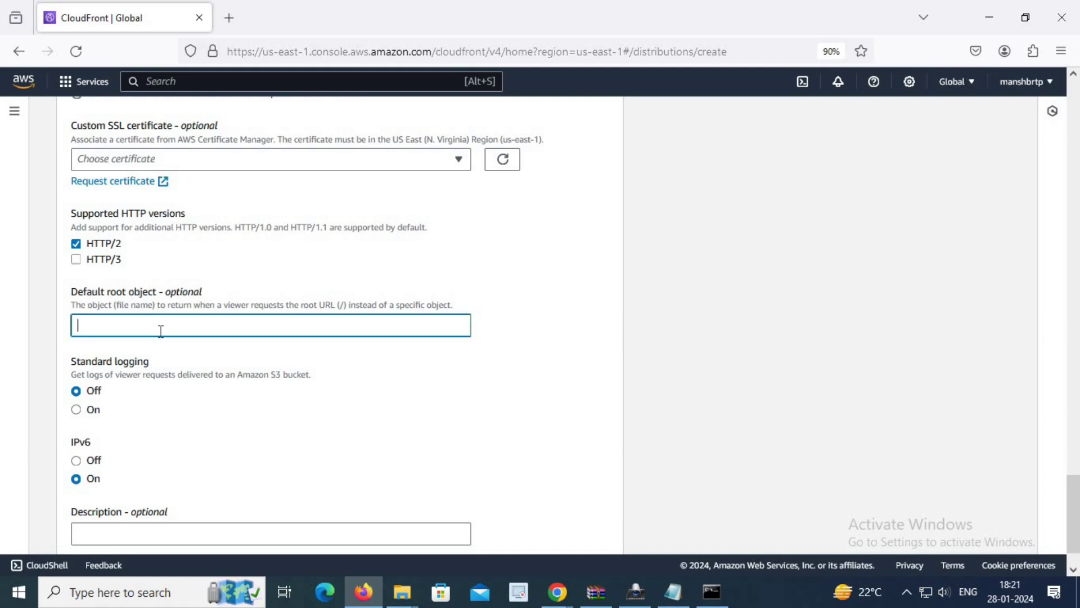
pyautogui.write('index.html')
pyautogui.scroll(-1, 262, 315)
pyautogui.click(571, 529)
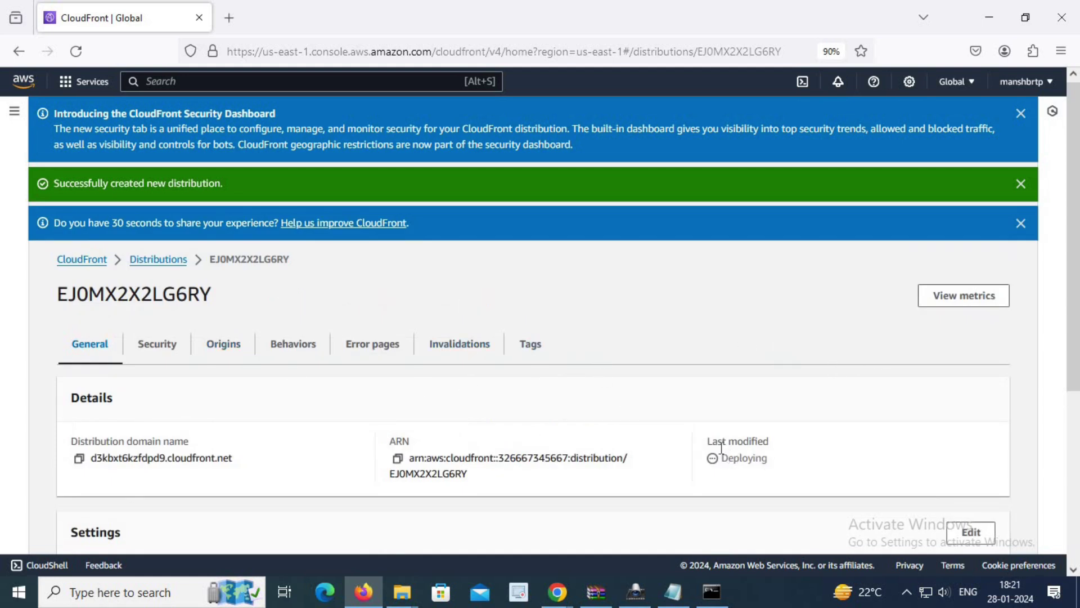
# Check the new distribution's deployment status, open the list of all distributions and widen the Domain name column to show the full domain
pyautogui.moveTo(707, 441); pyautogui.dragTo(781, 473)
pyautogui.click(781, 473)
pyautogui.click(172, 260)
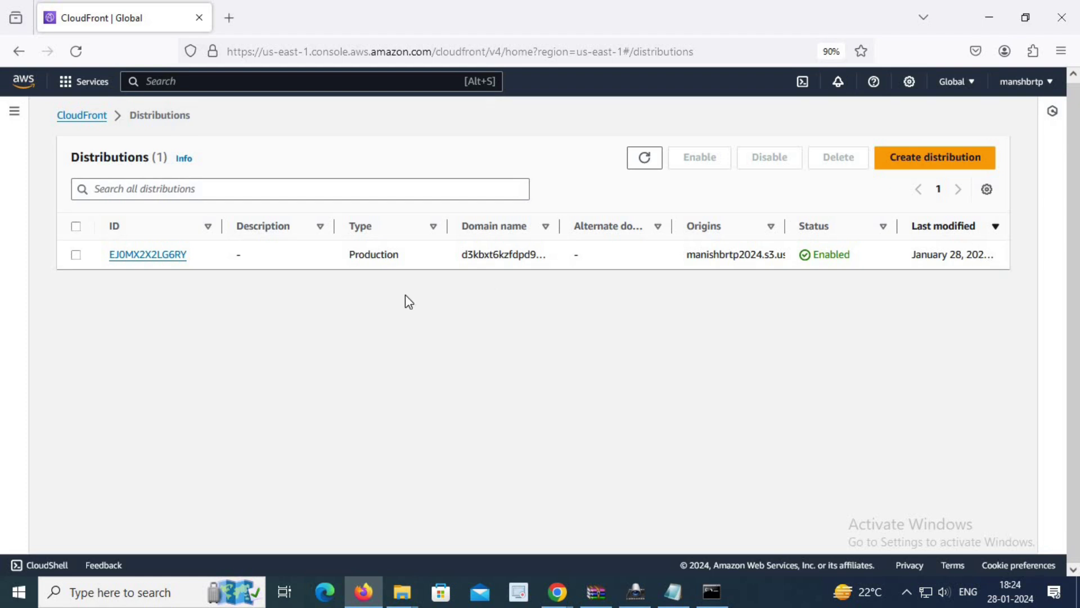
pyautogui.moveTo(562, 225); pyautogui.dragTo(656, 225)
pyautogui.moveTo(466, 255); pyautogui.dragTo(628, 259)
pyautogui.click(628, 259)
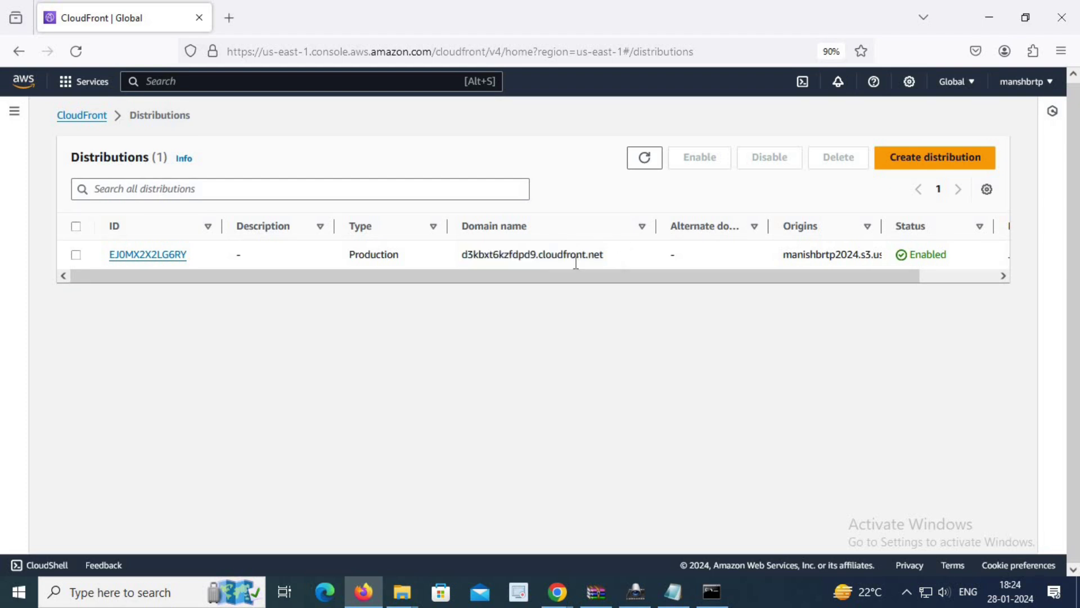
# Copy the distribution's domain name, open it in a new browser tab and look over the served page
pyautogui.moveTo(603, 254); pyautogui.dragTo(458, 258)
pyautogui.hotkey('ctrl', 'c')
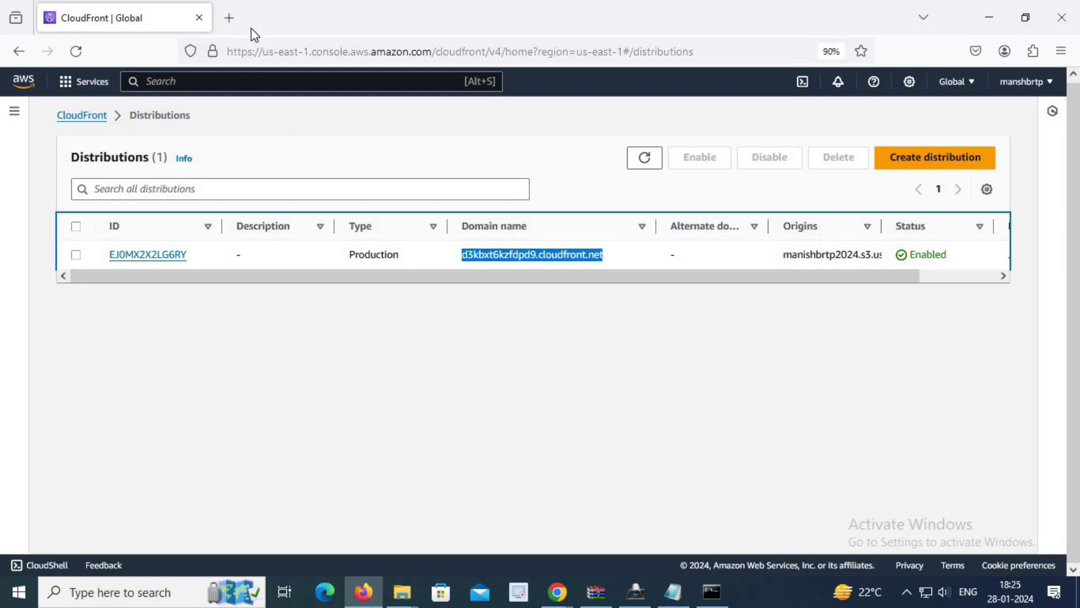
pyautogui.click(230, 18)
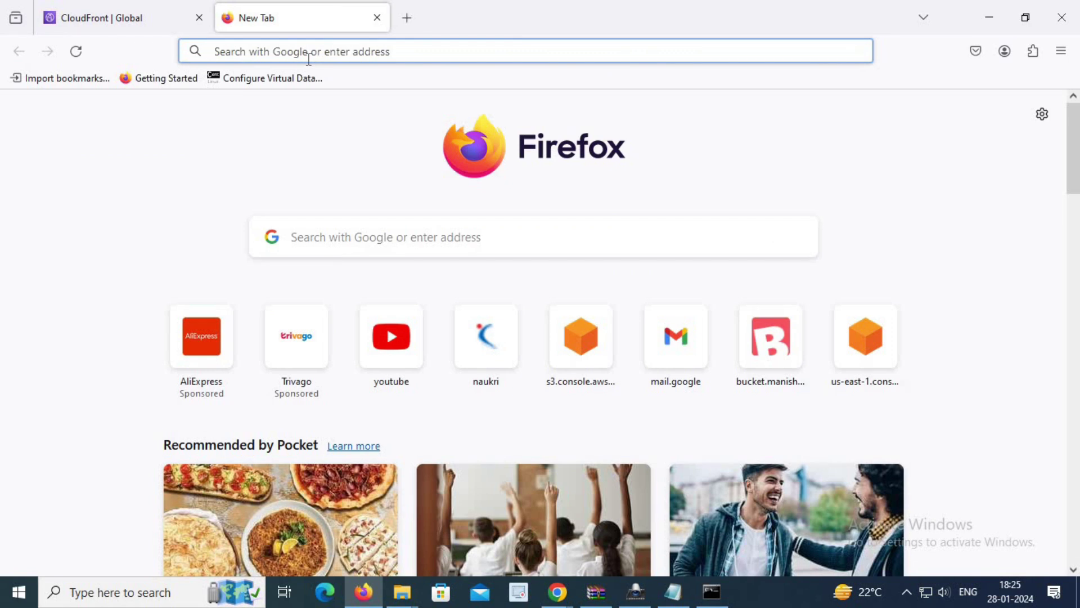
pyautogui.hotkey('ctrl', 'v')
pyautogui.press('Return')
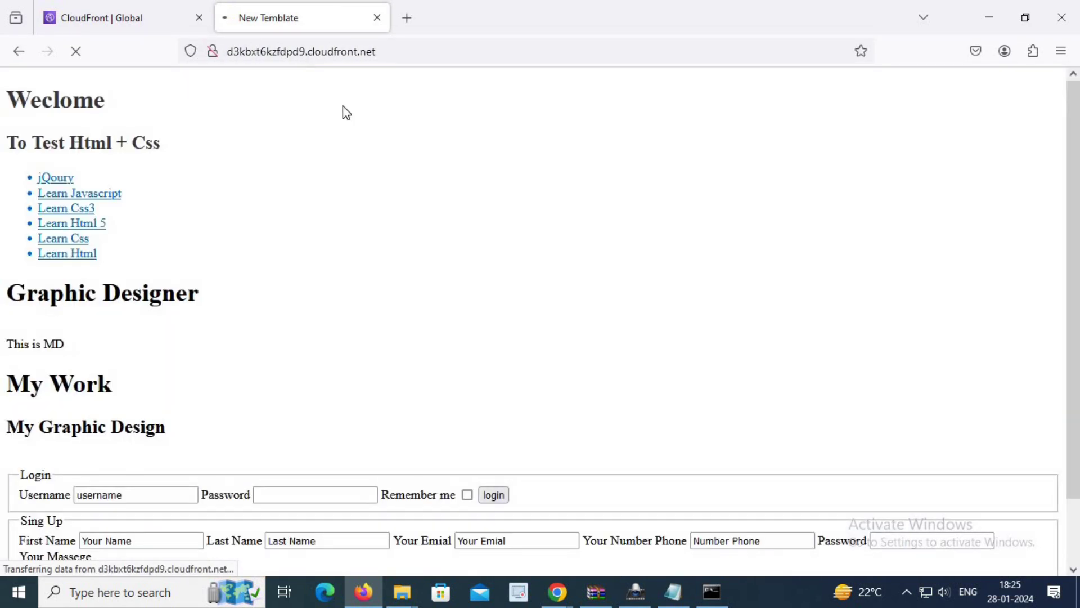
pyautogui.scroll(-1, 434, 230)
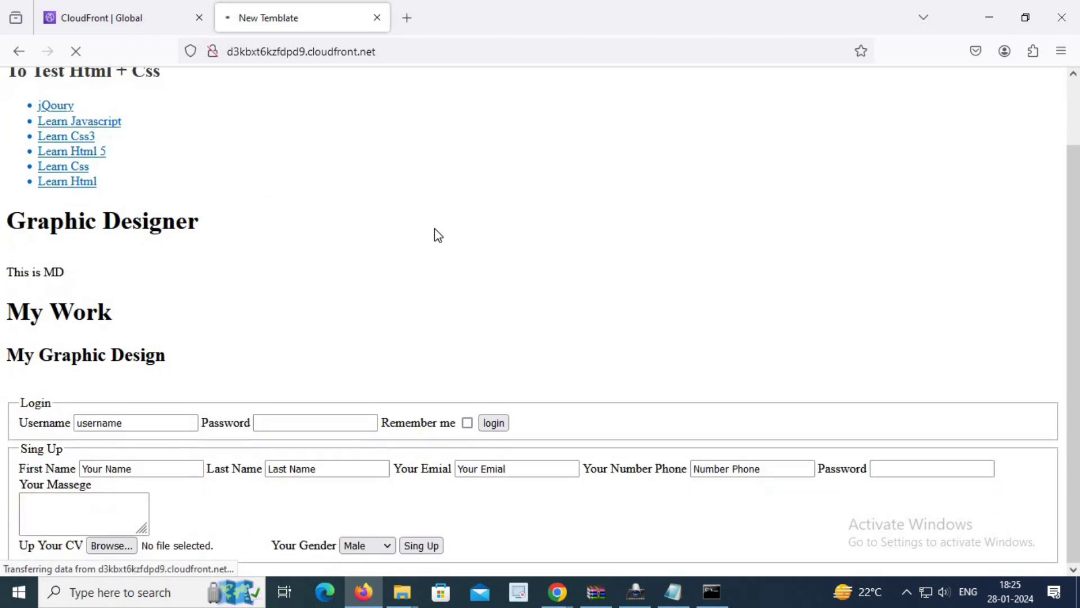
pyautogui.scroll(1, 427, 228)
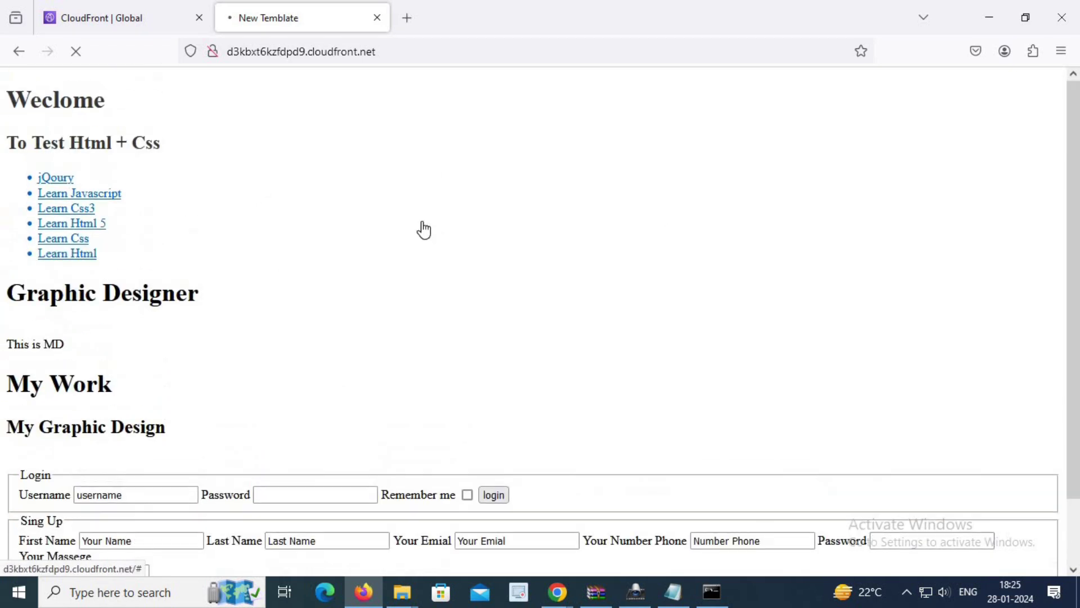
# Ping d3kbxt6kzfdpd9.cloudfront.net in the Command Prompt, and return to the CloudFront distributions list in the browser
pyautogui.click(712, 591)
pyautogui.click(382, 349)
pyautogui.write('ping')
pyautogui.hotkey('ctrl', 'v')
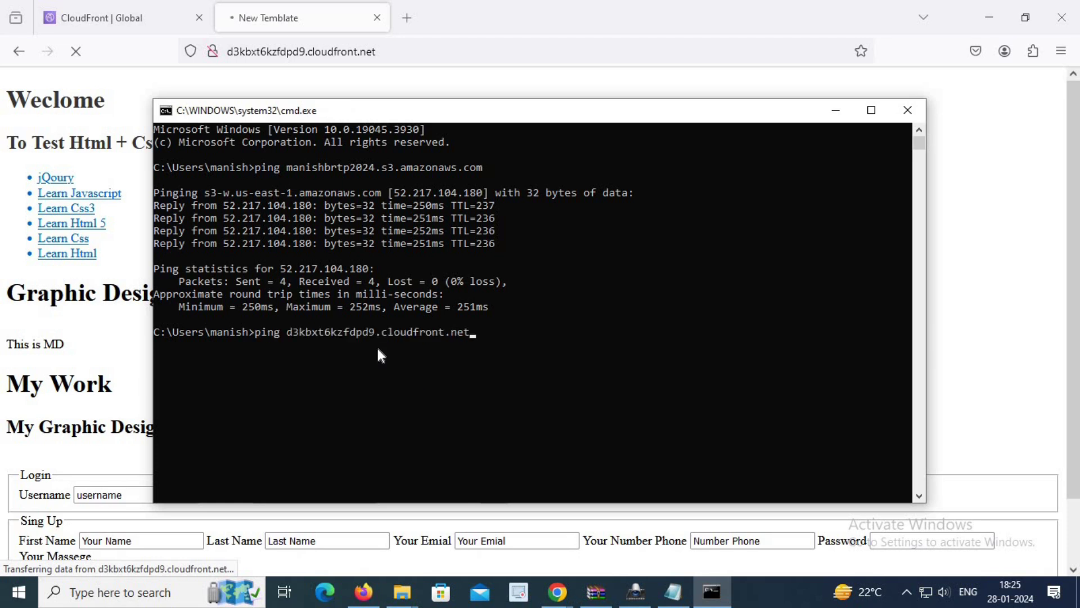
pyautogui.press('Return')
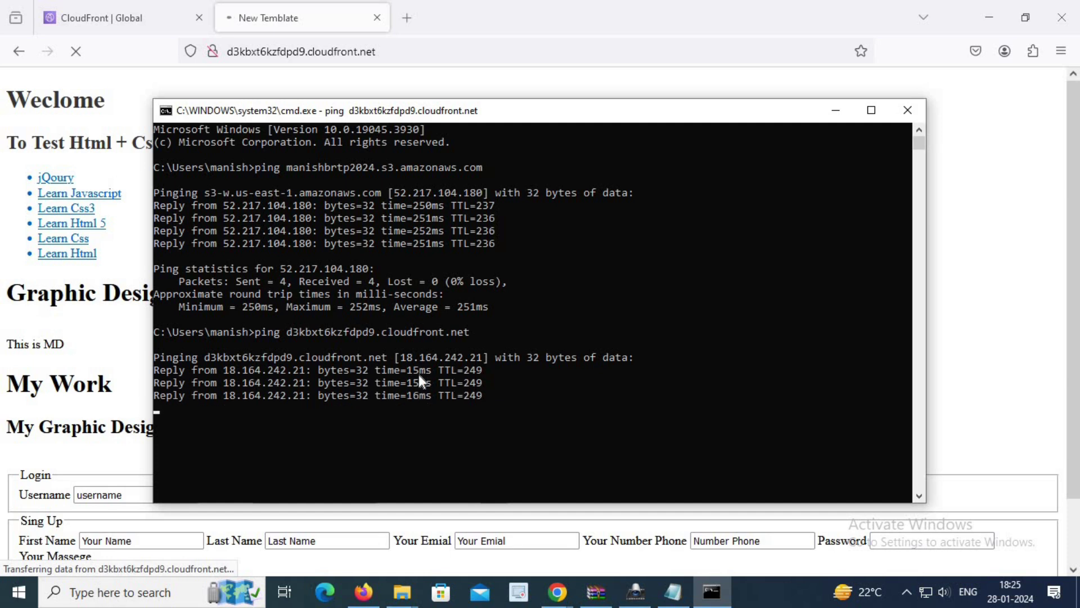
pyautogui.click(553, 22)
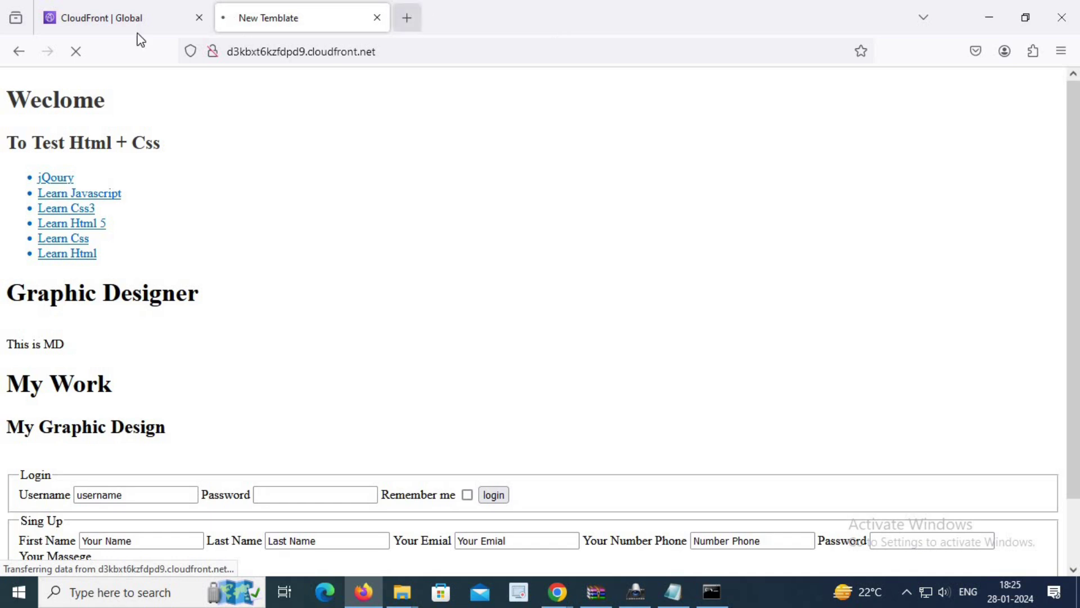
pyautogui.click(128, 20)
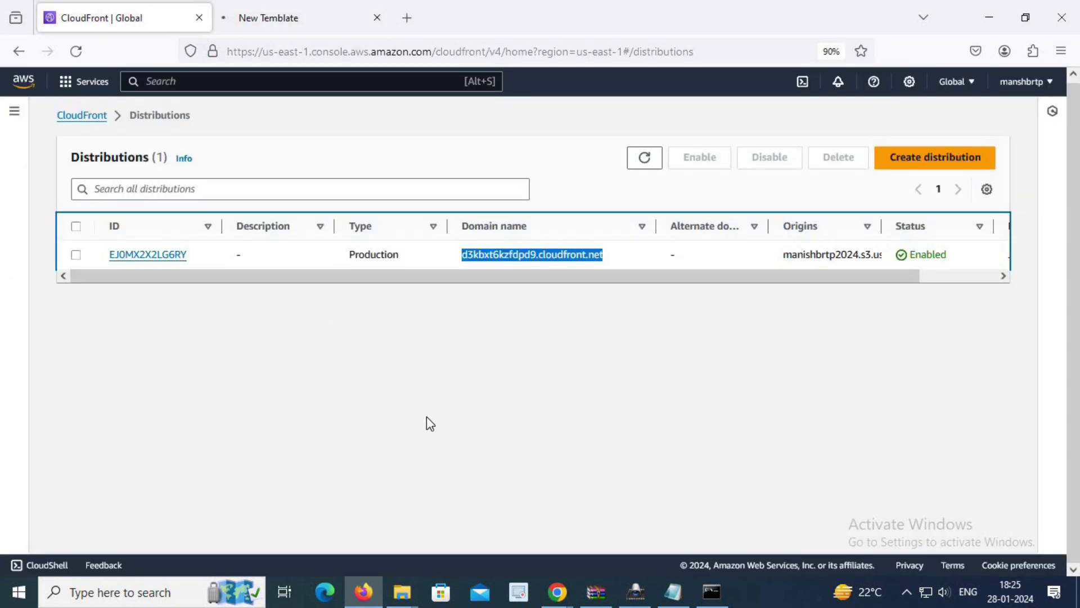